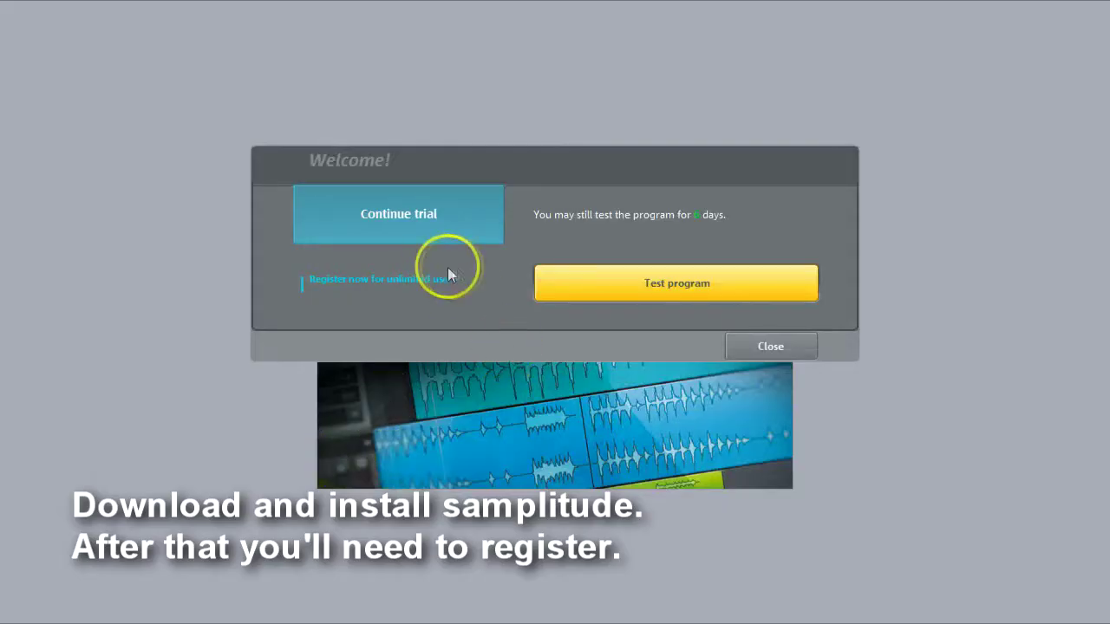
- Choose 'Register now for unlimited use' on the Welcome dialog to reveal the activation code entry
left_click(411, 279)
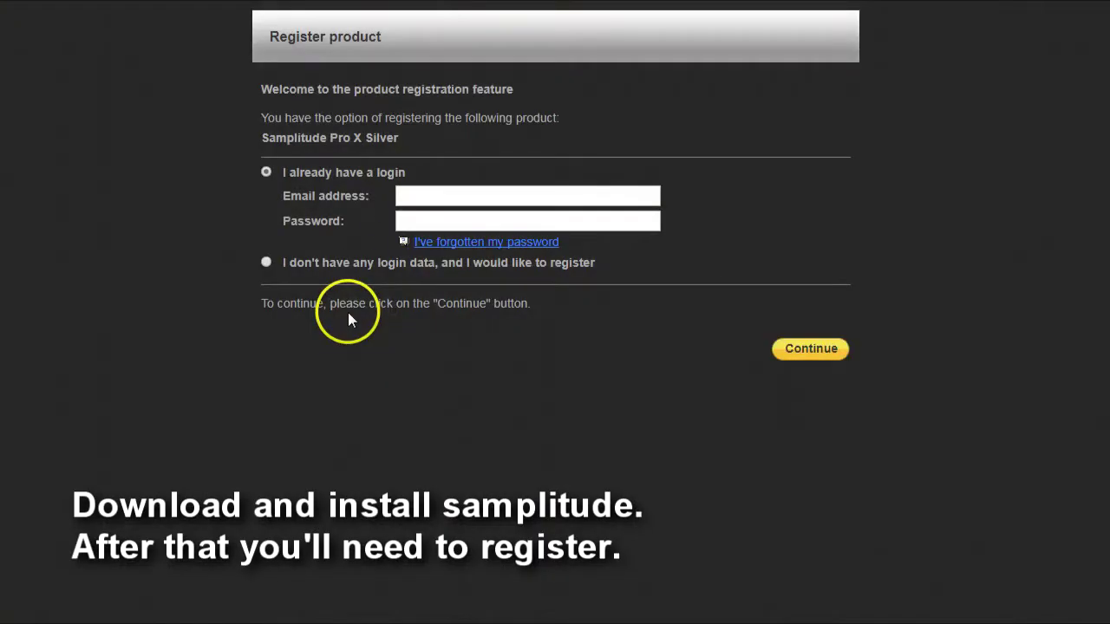
- Register as a new user without login data and set the purchase location to Internet
left_click(266, 263)
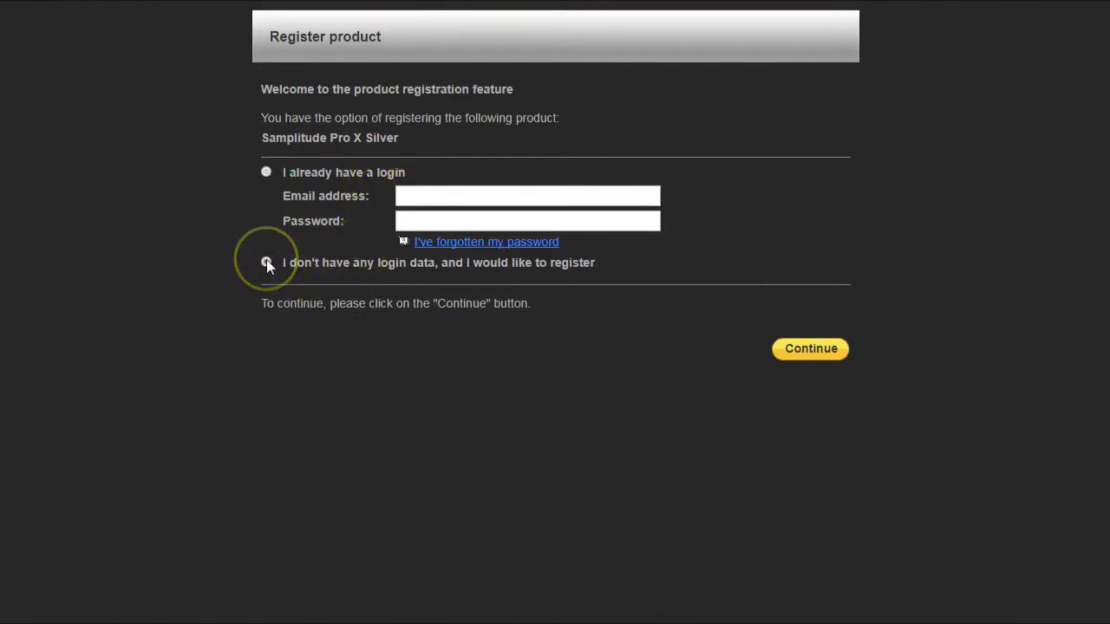
left_click(799, 354)
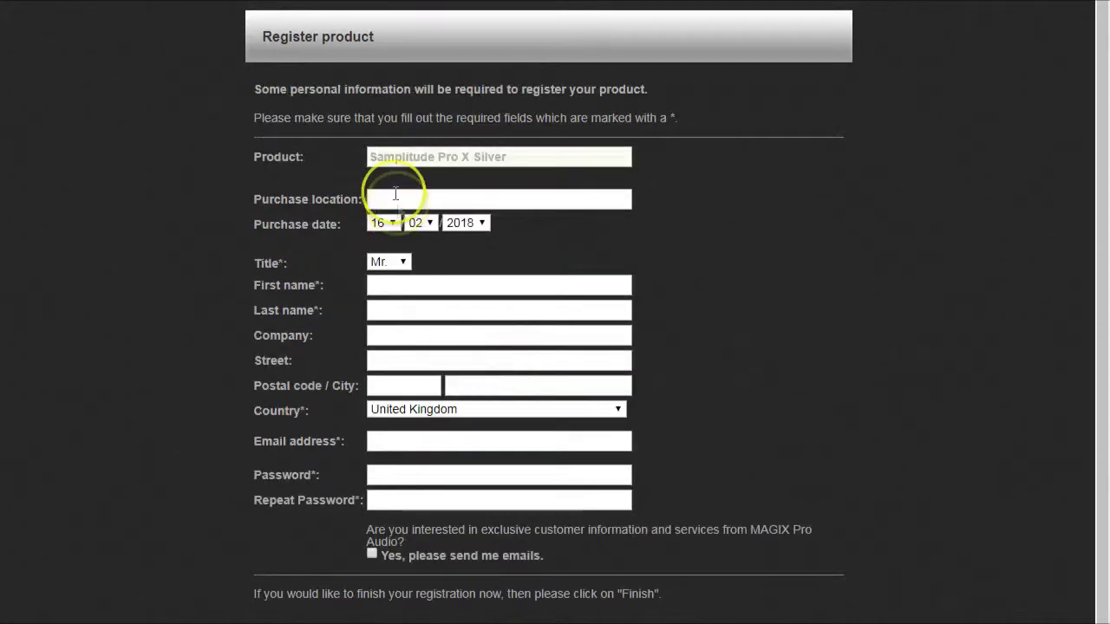
left_click(385, 198)
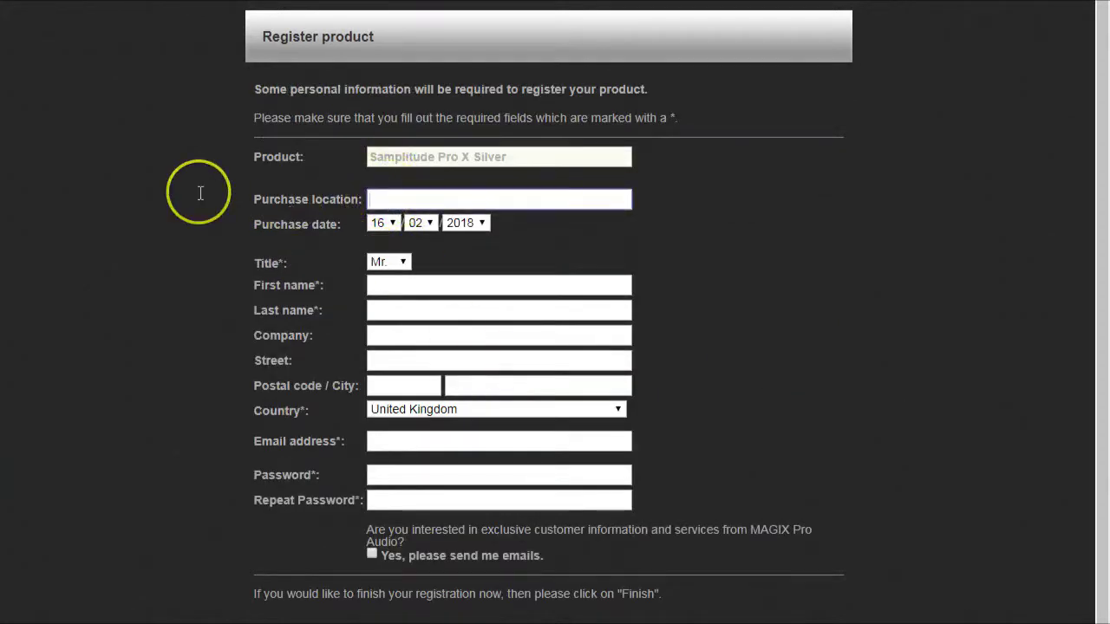
type("Int")
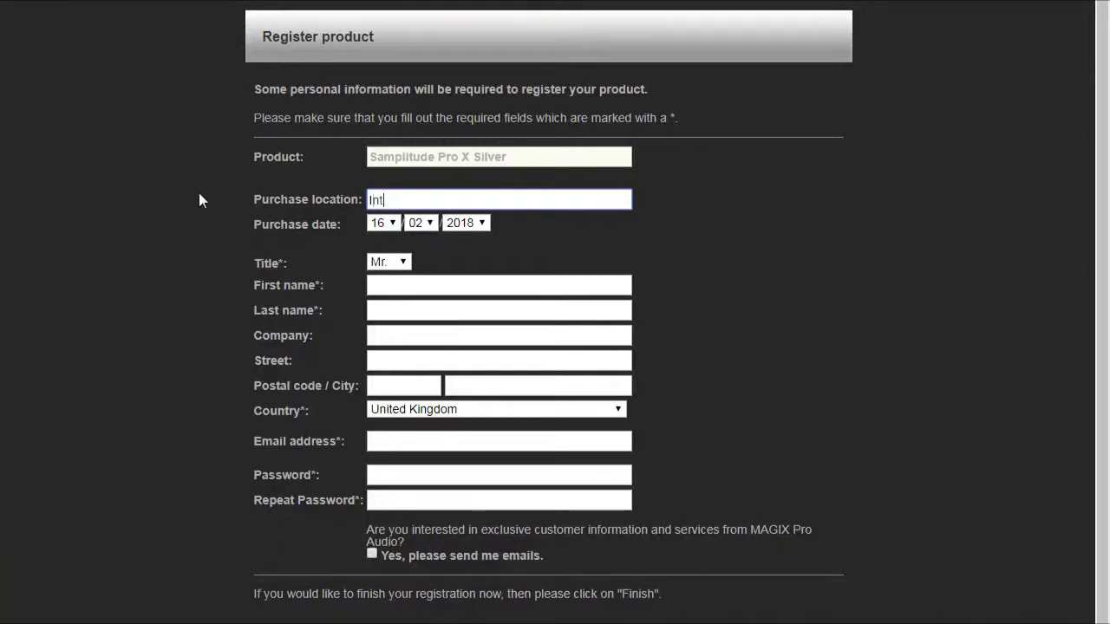
type("ernet")
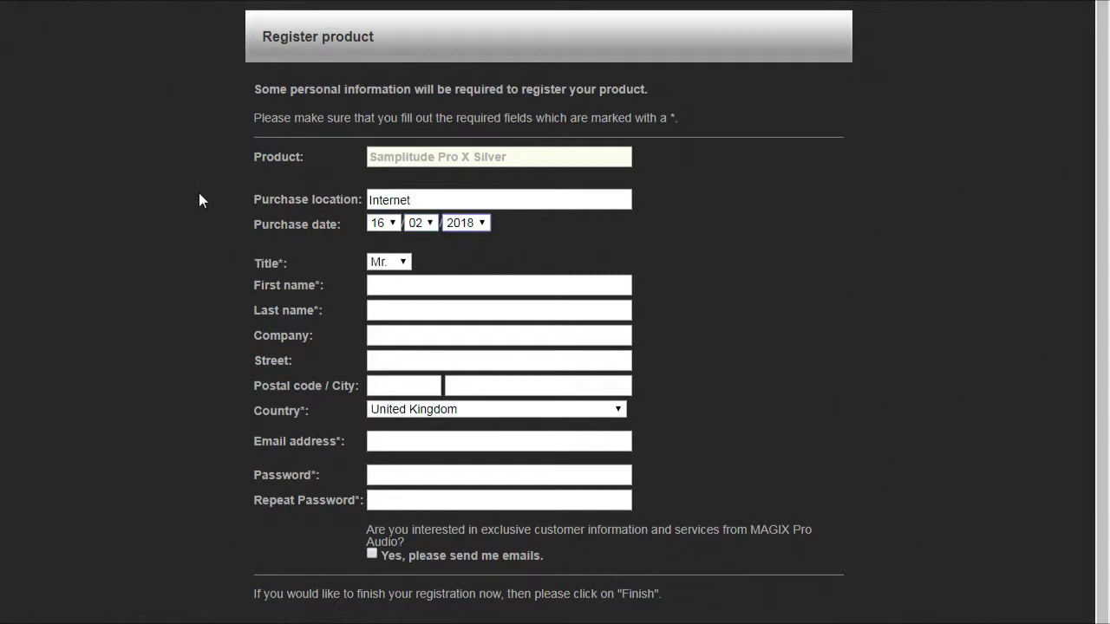
- Fill in the personal fields (first name, last name, street) and submit the registration form
left_click(382, 287)
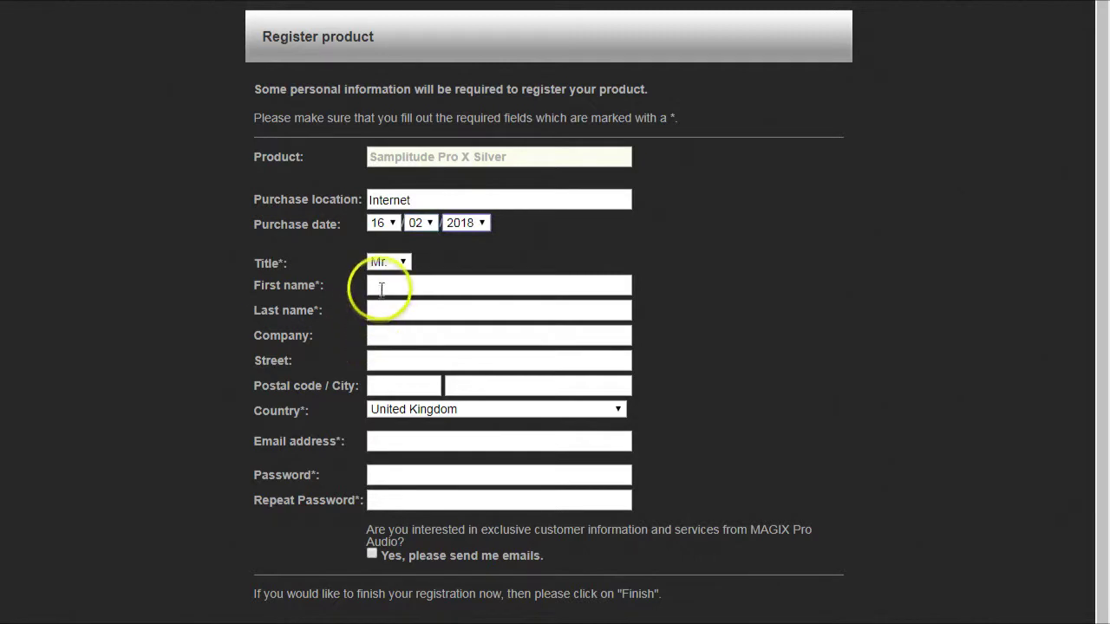
type("Ru")
left_click(206, 275)
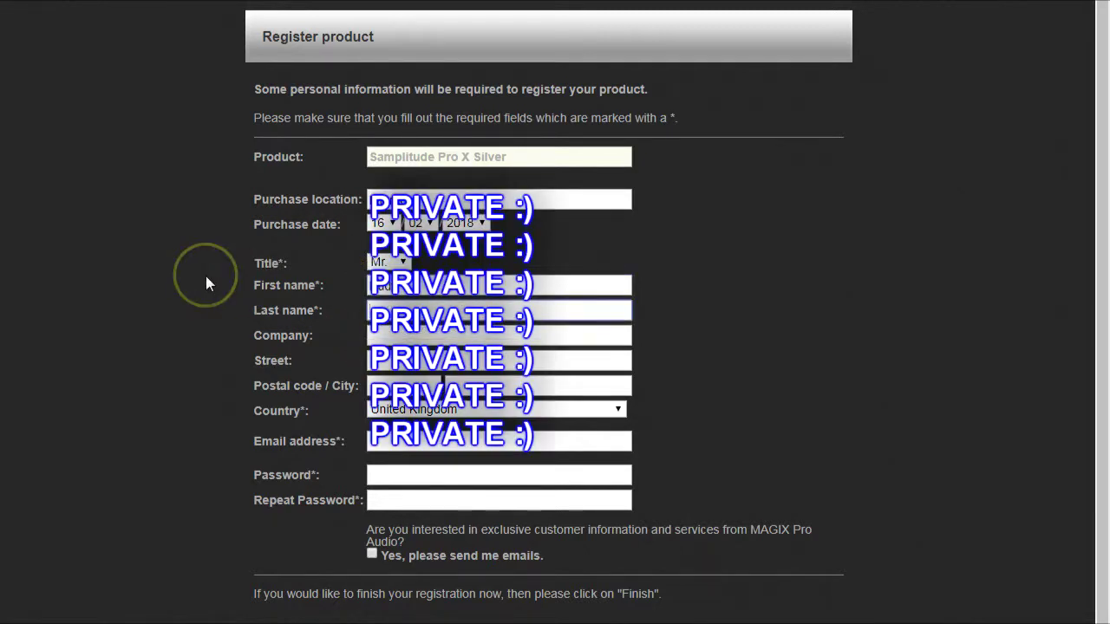
type("B")
key("Tab")
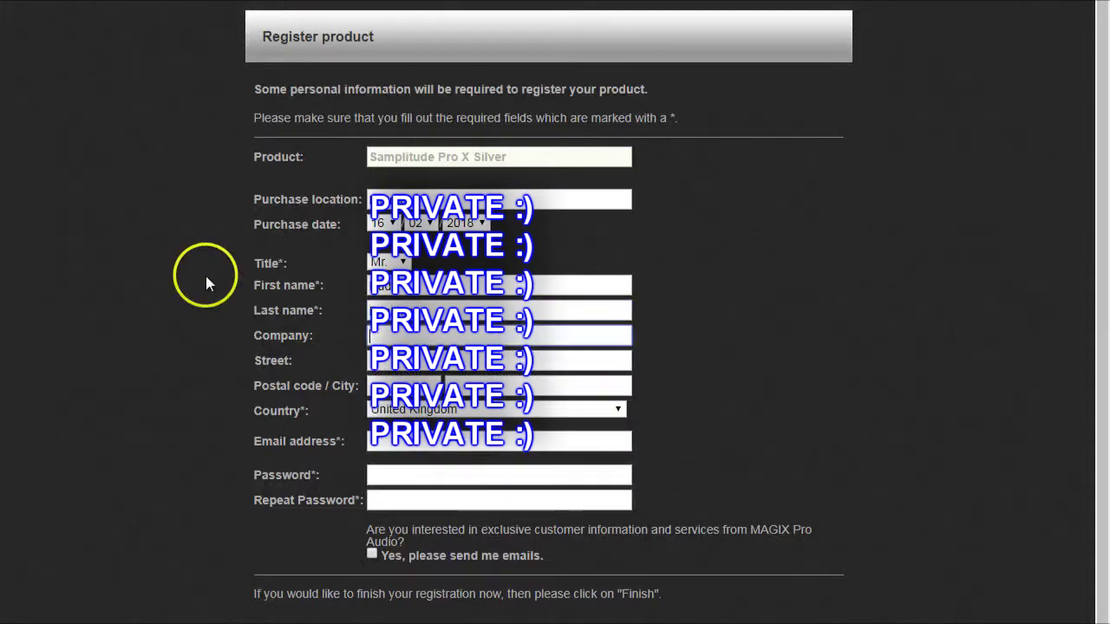
key("Tab")
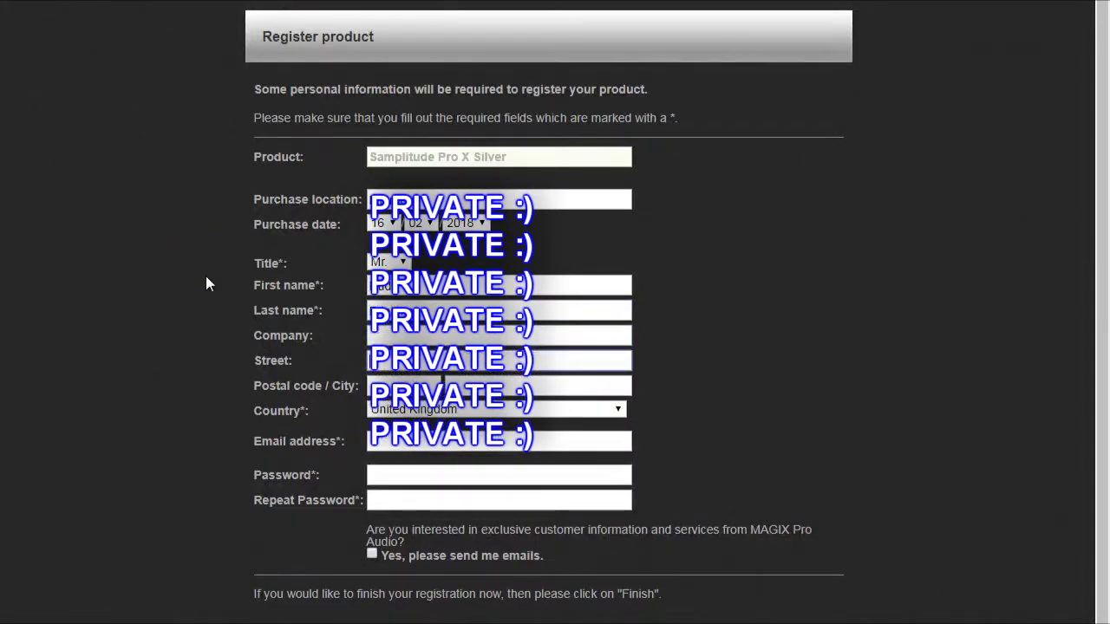
type("1")
key("Tab")
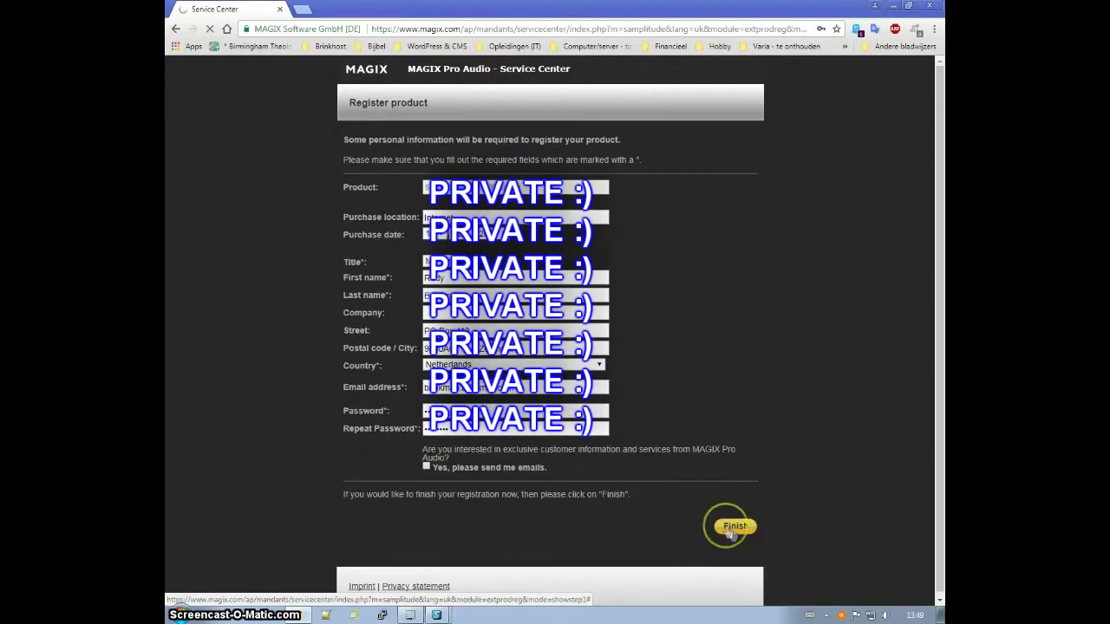
left_click(734, 525)
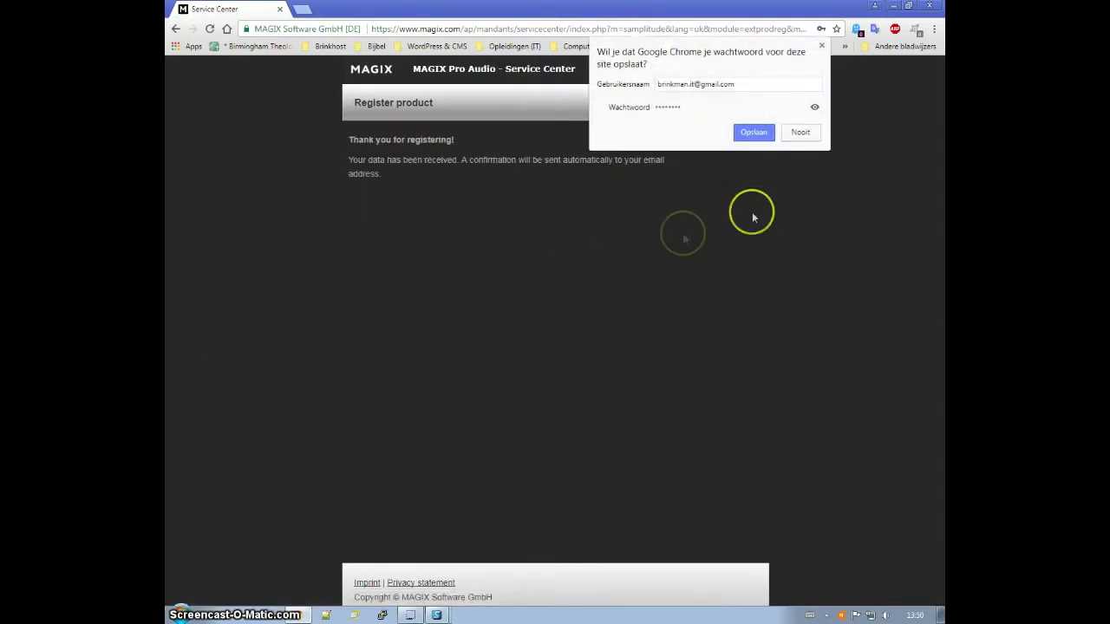
- Let Chrome save the password, then select the trial activation code in the confirmation e-mail
left_click(754, 133)
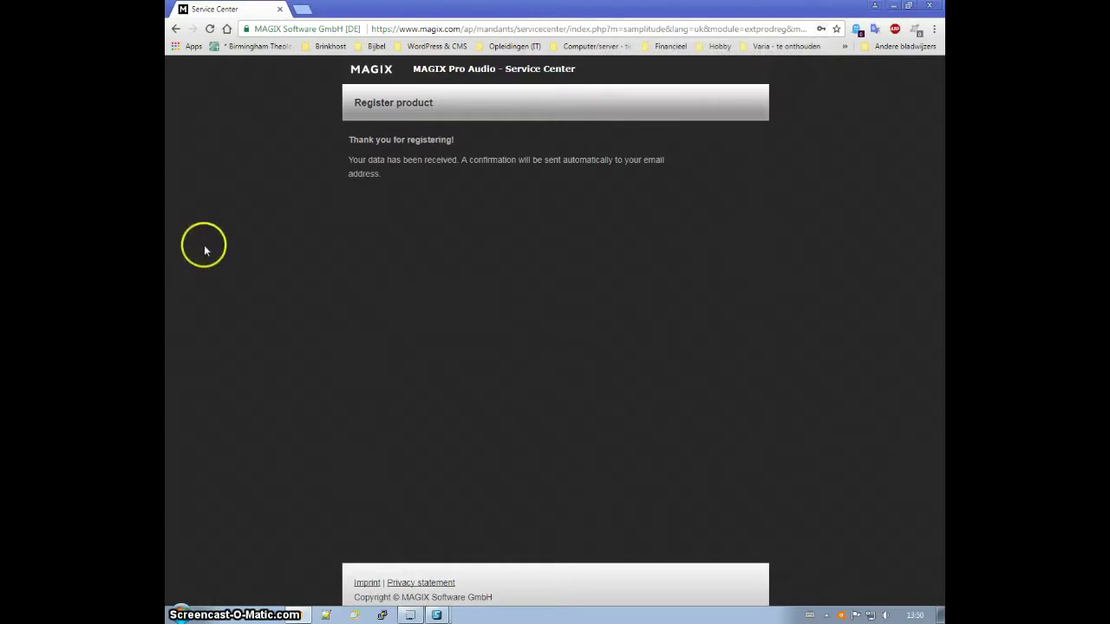
left_click(303, 10)
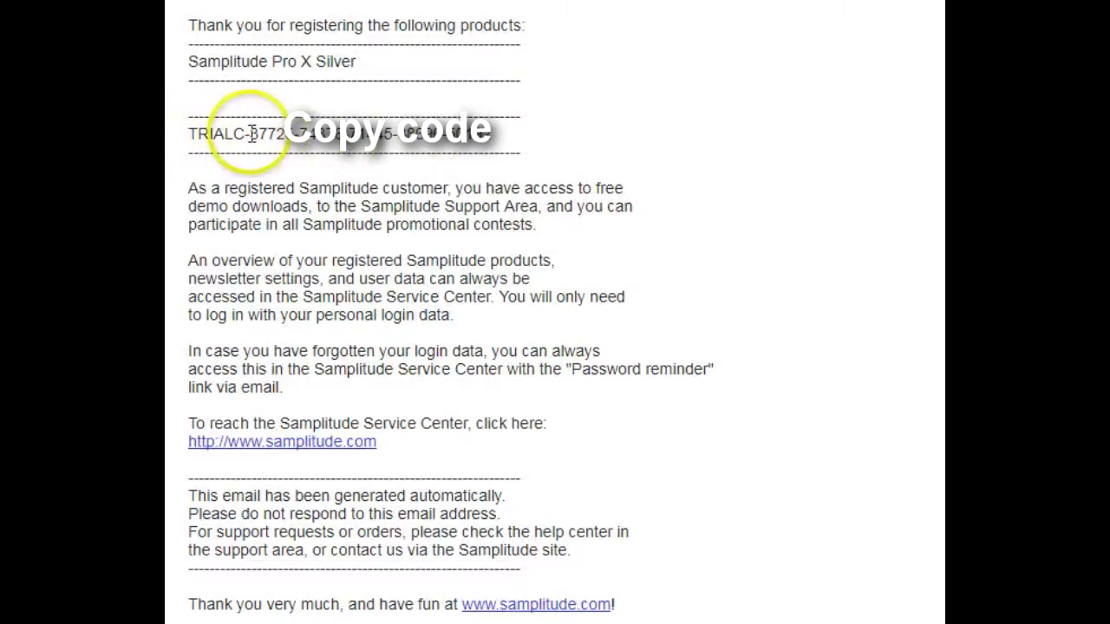
left_click_drag(250, 133, 493, 130)
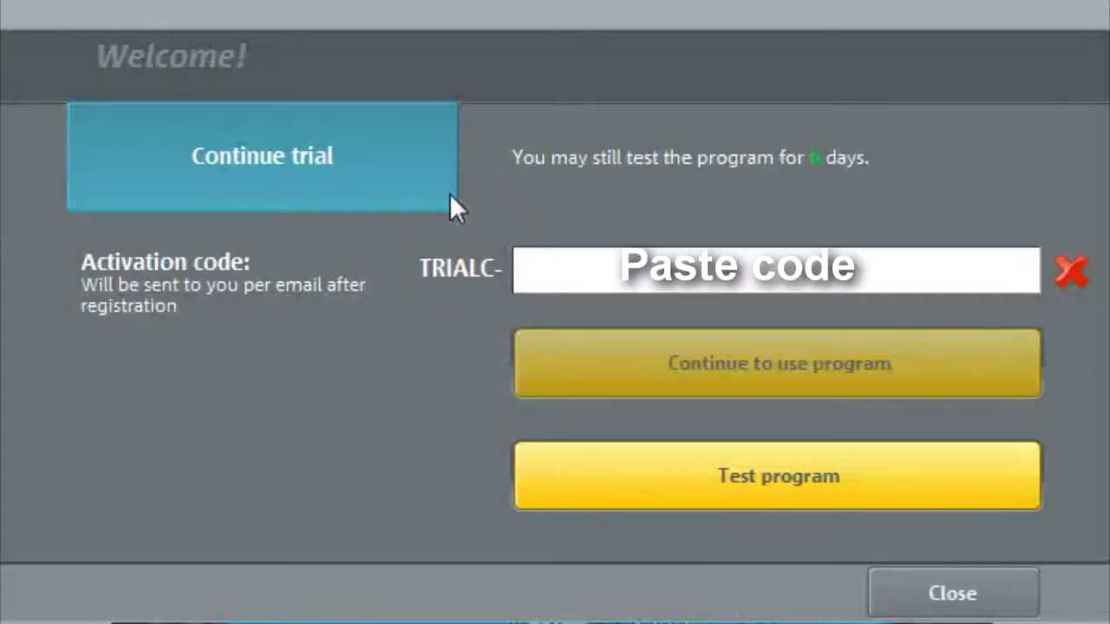
- Paste the copied trial code into the TRIALC- field and continue to use the program
left_click(538, 275)
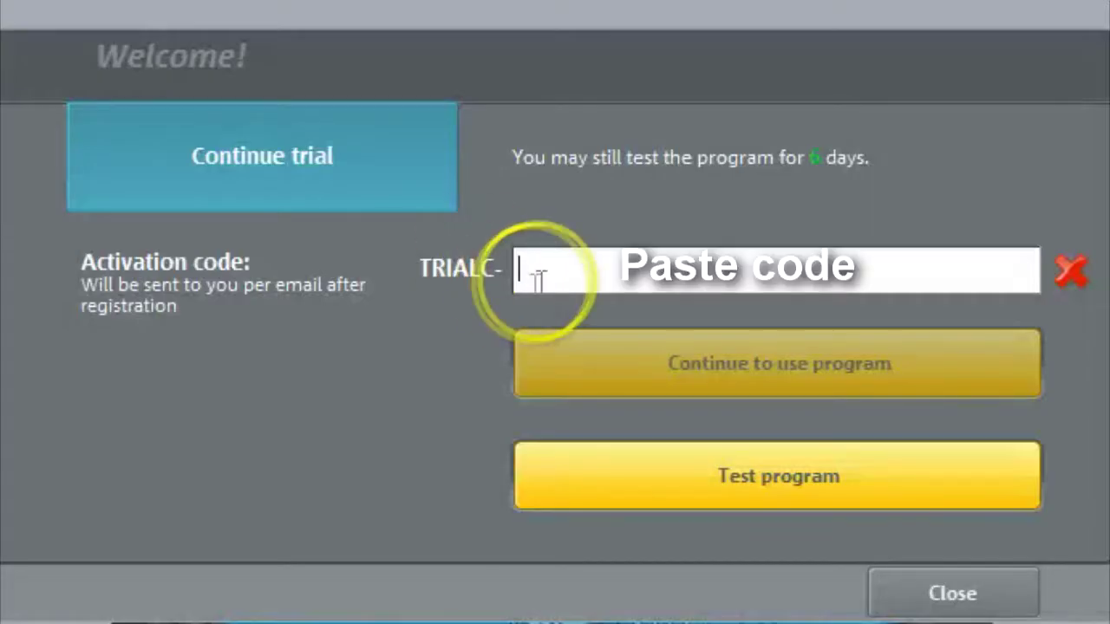
key("ctrl+v")
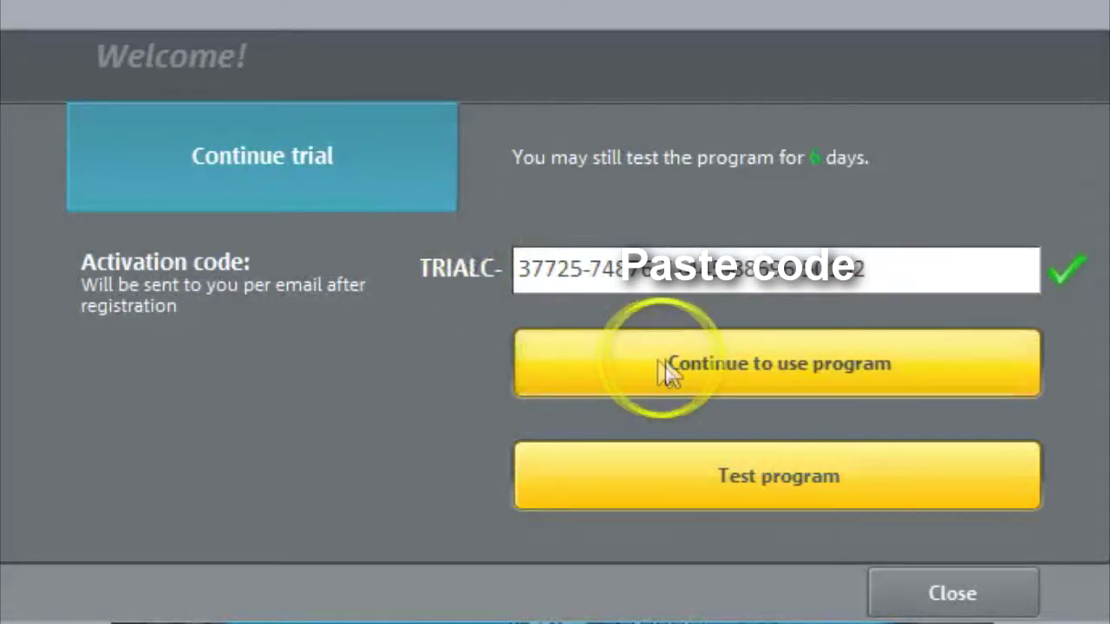
left_click(731, 366)
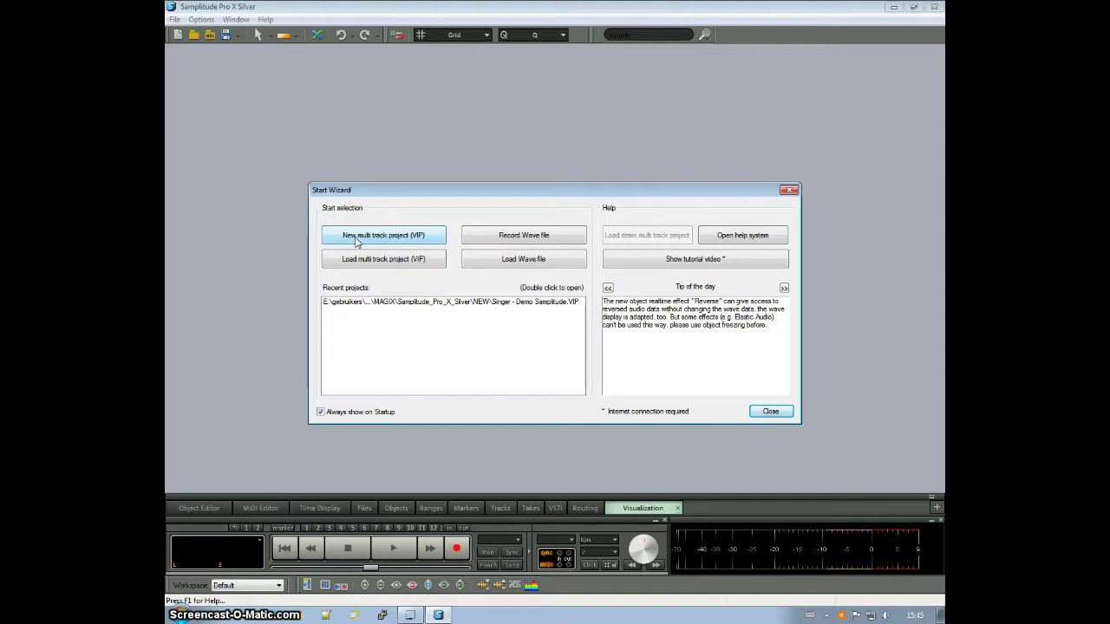
- Create multitrack project 'New Test' with 8 tracks, 44100 Hz and 10 minutes, leaving template and options unchanged
left_click(355, 241)
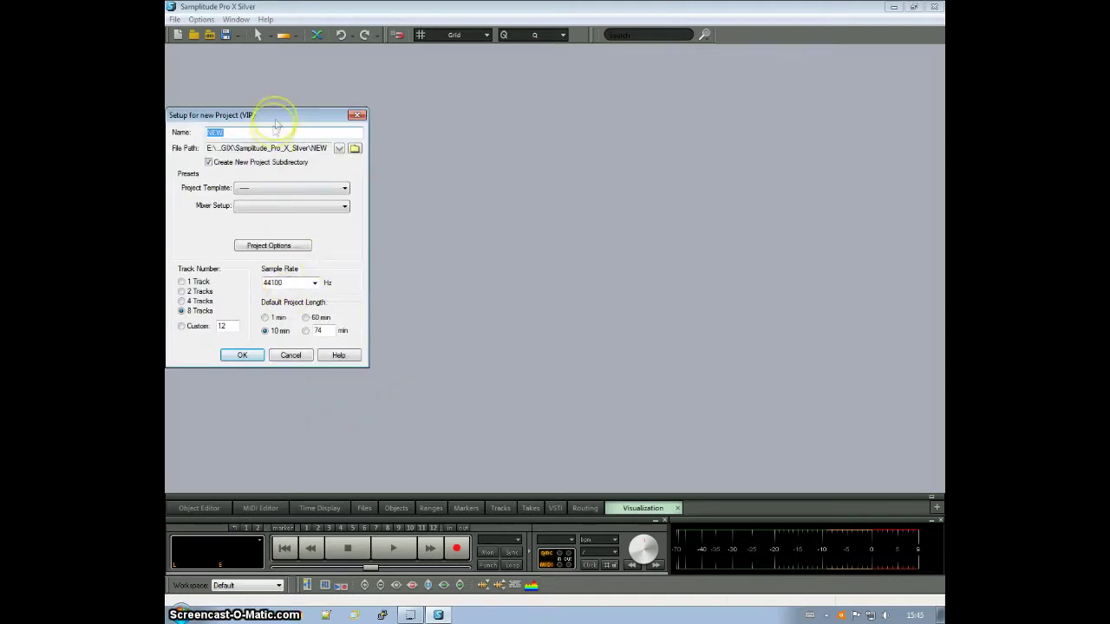
left_click_drag(278, 115, 318, 122)
type("New Test")
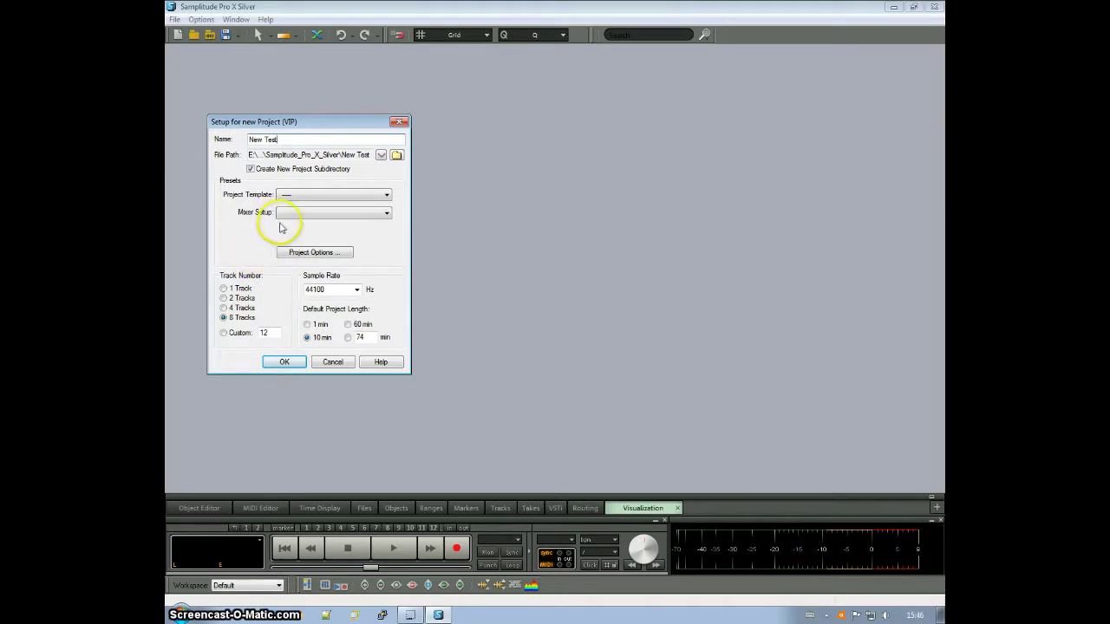
left_click(289, 195)
left_click(253, 233)
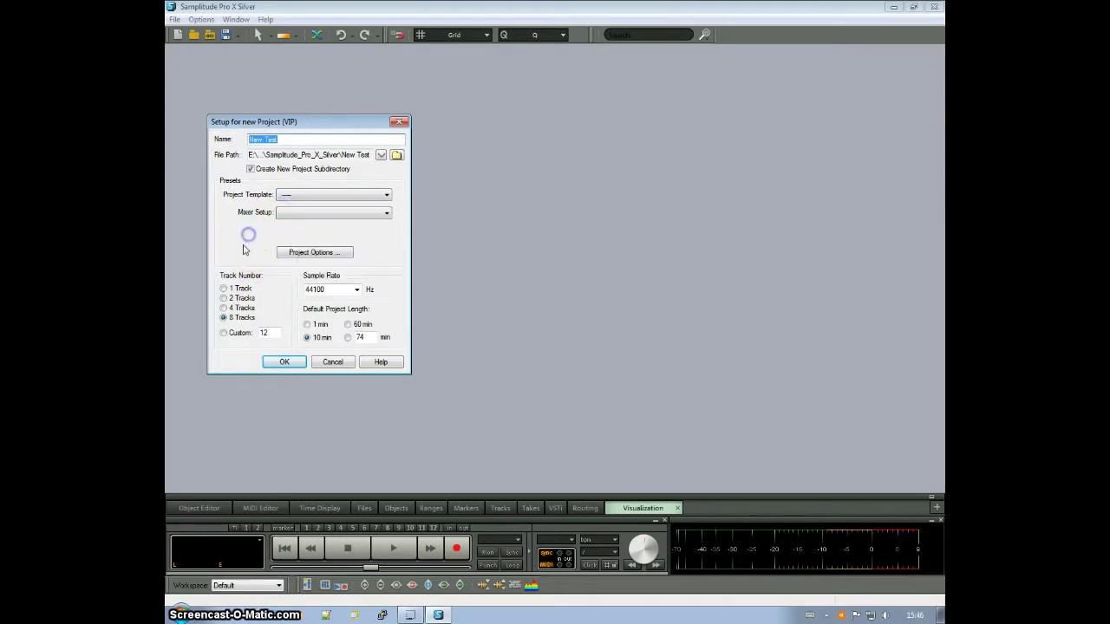
left_click(300, 253)
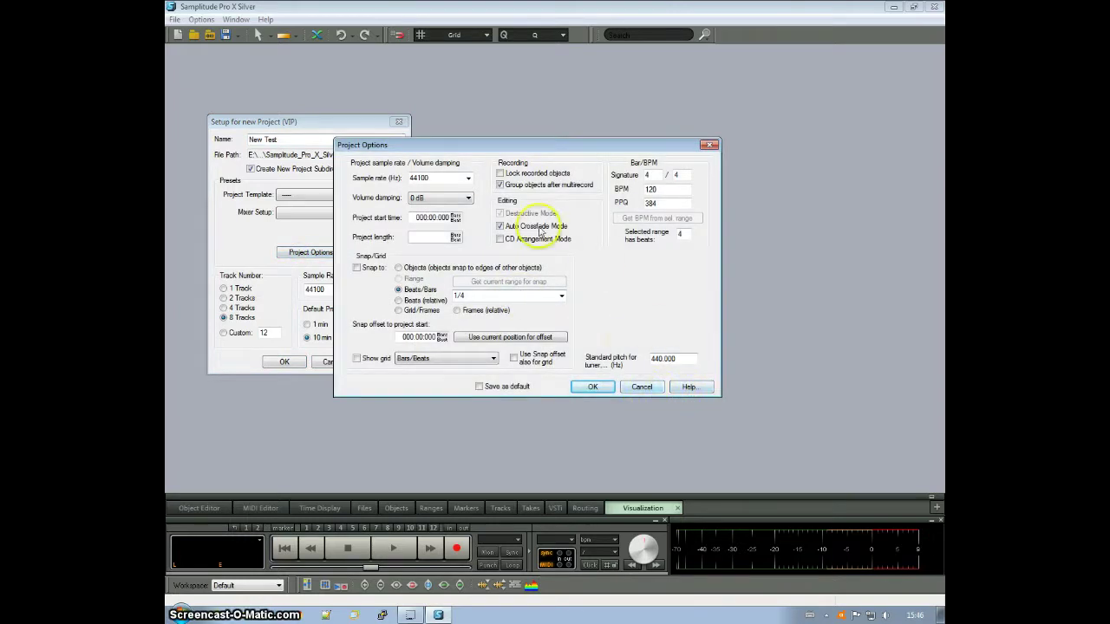
left_click(633, 387)
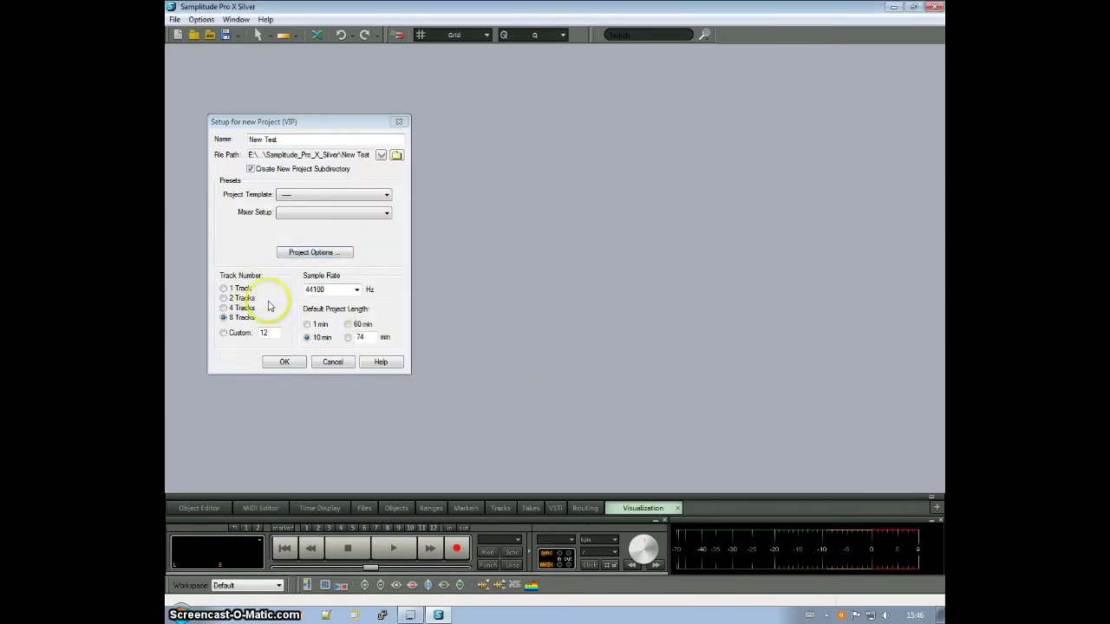
left_click(287, 362)
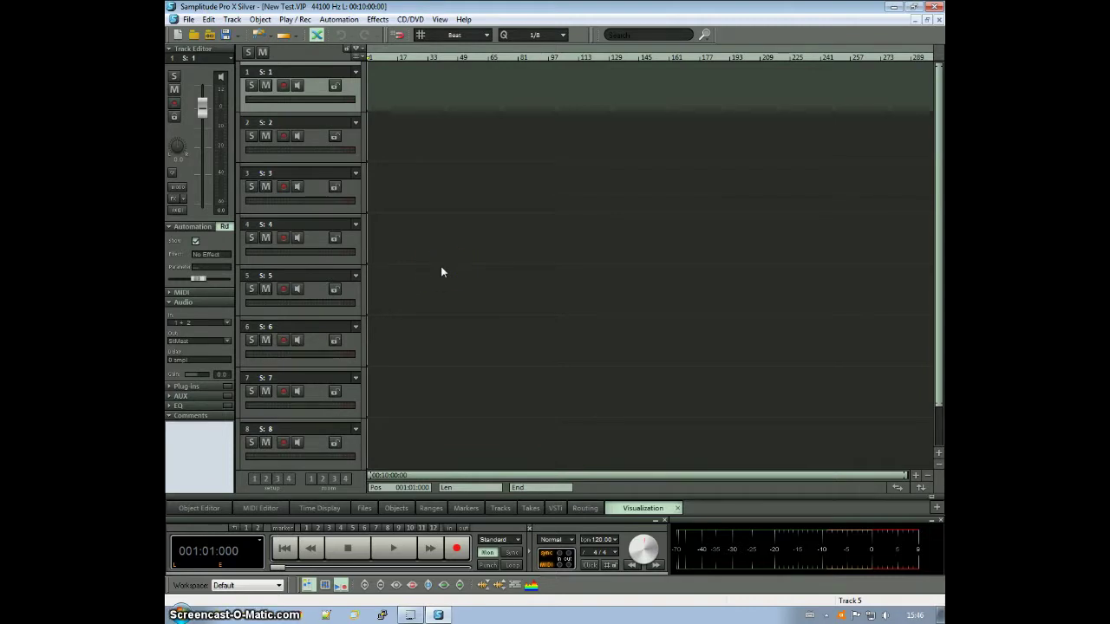
- Try recording on track 1, dismiss the input-device error, and leave track 1 disarmed
left_click(283, 85)
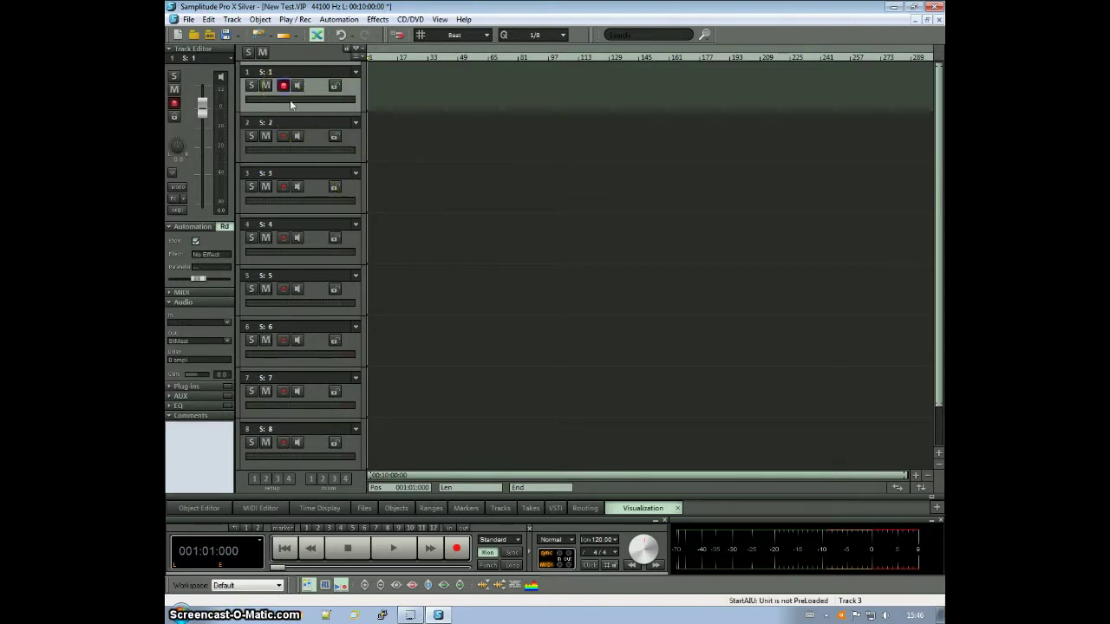
left_click(282, 85)
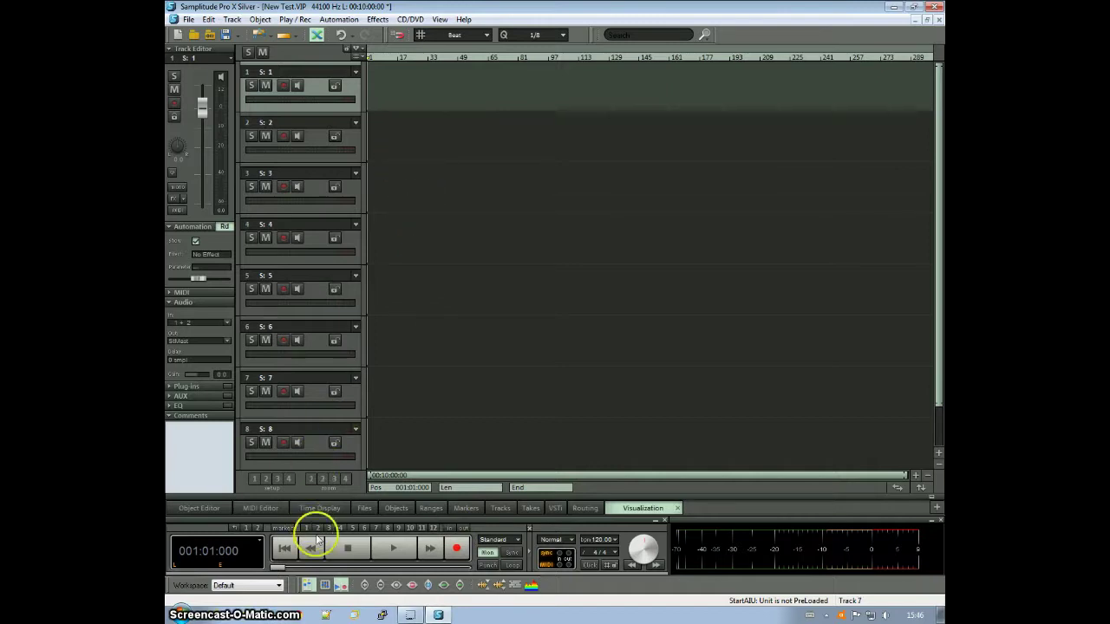
left_click(379, 136)
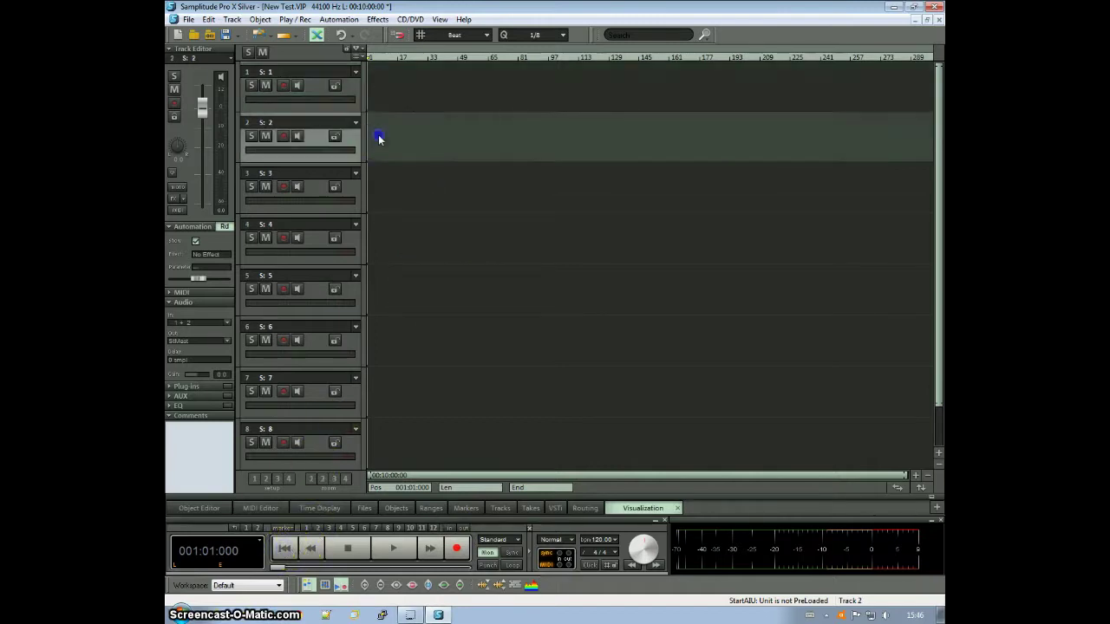
left_click(387, 94)
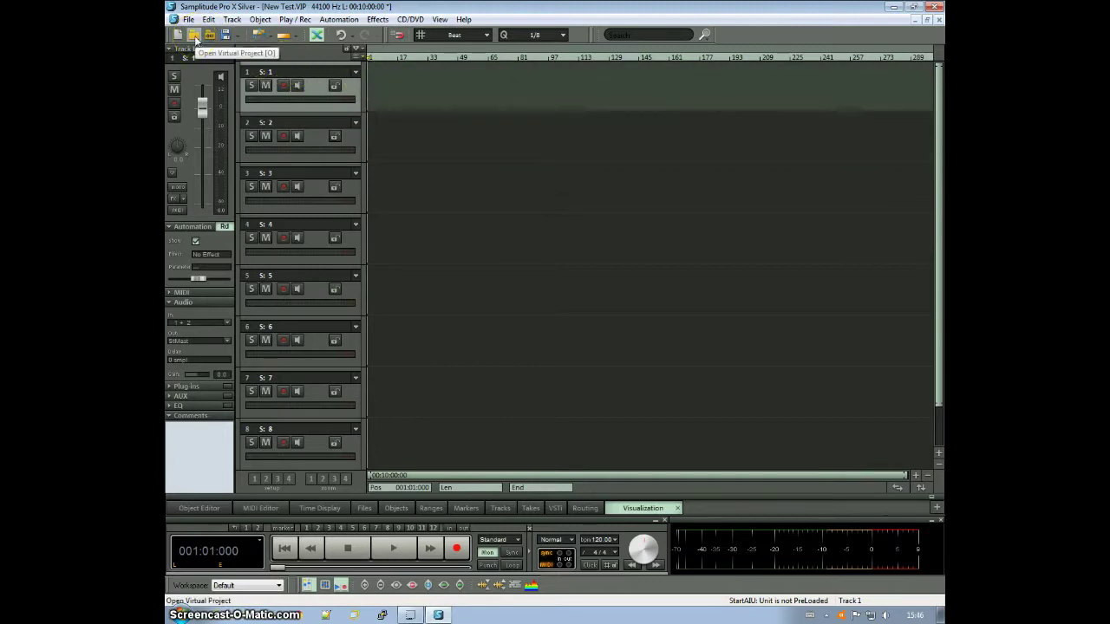
left_click(282, 85)
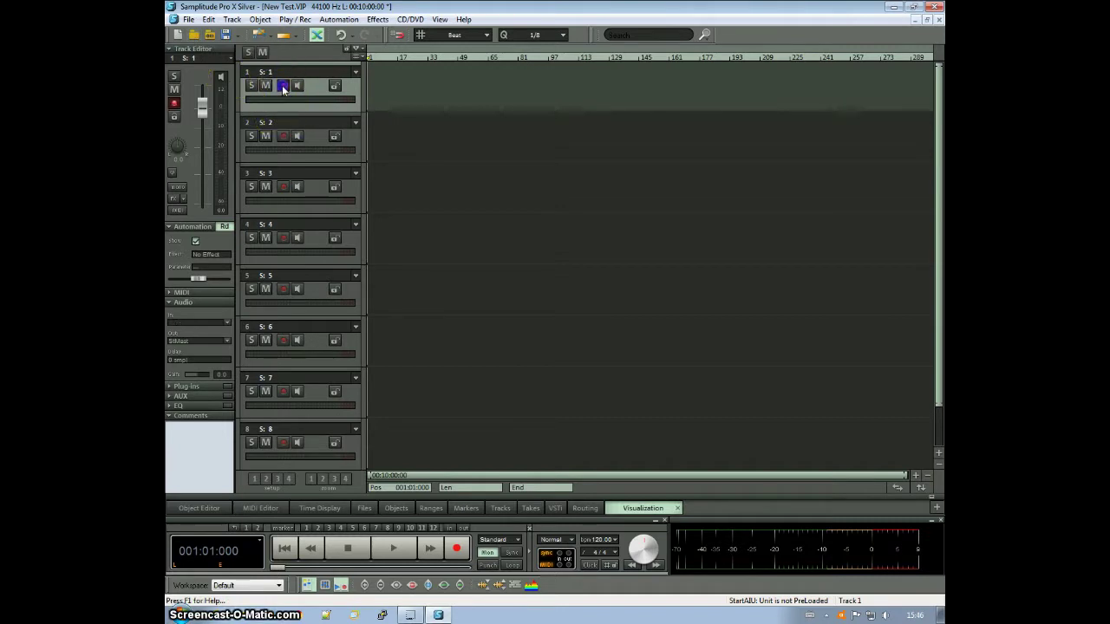
left_click(456, 547)
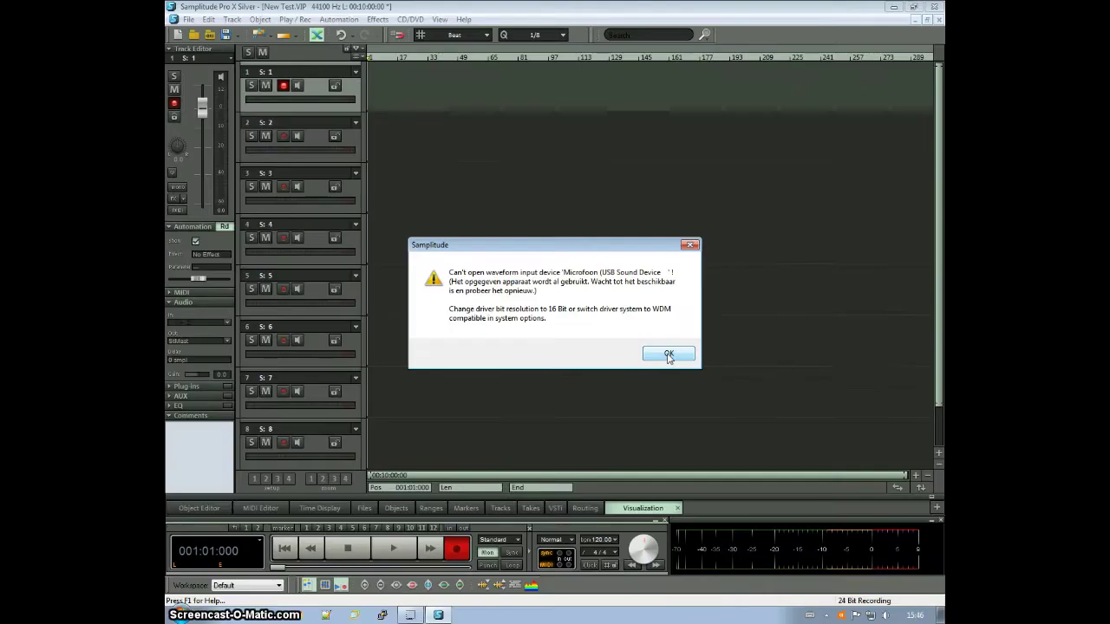
left_click(811, 452)
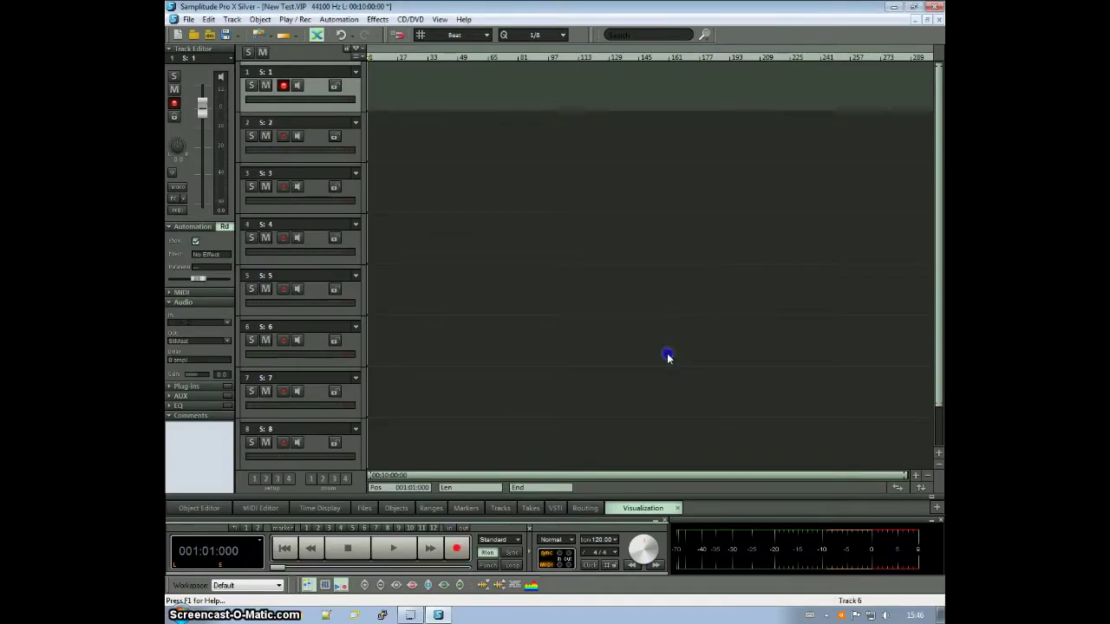
left_click(283, 85)
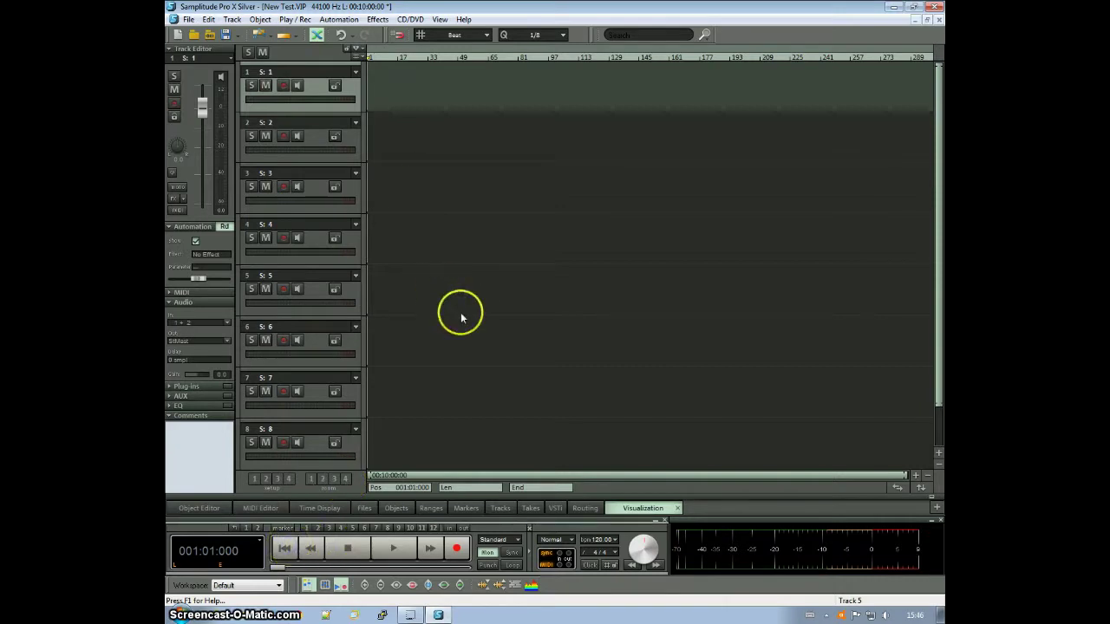
- Load the drum track wav from the sing me a song folder onto track 1
left_click(208, 41)
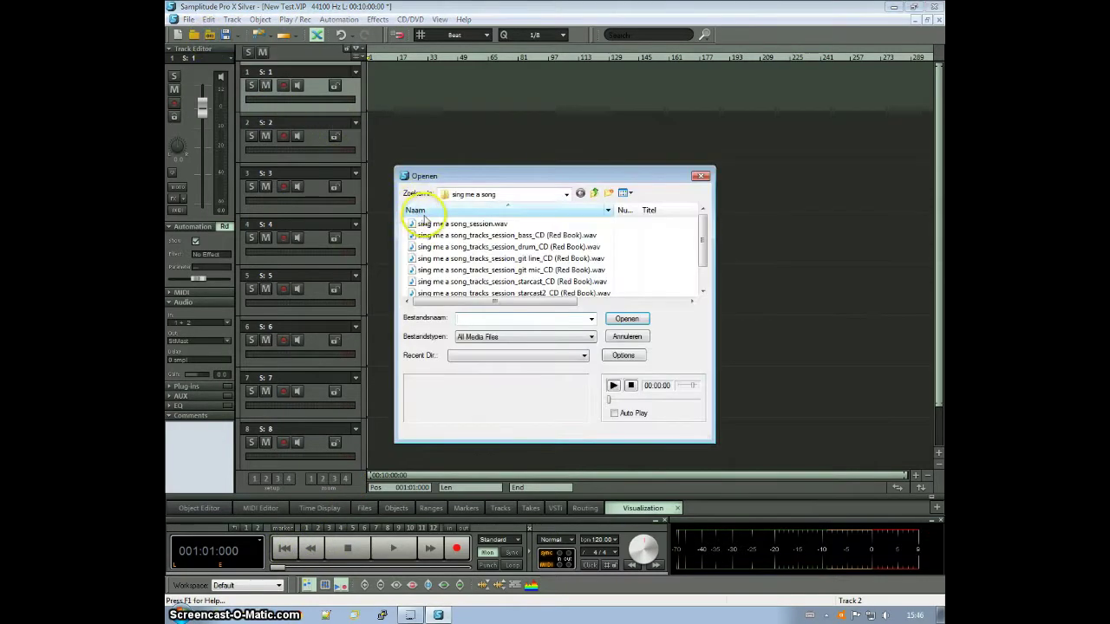
left_click(595, 193)
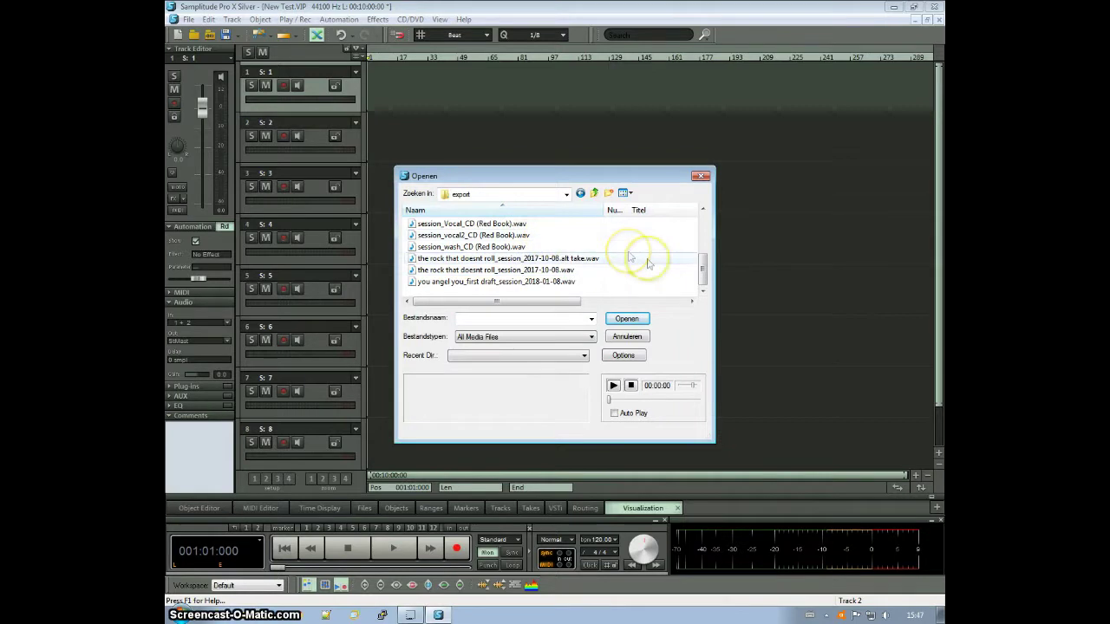
left_click(705, 228)
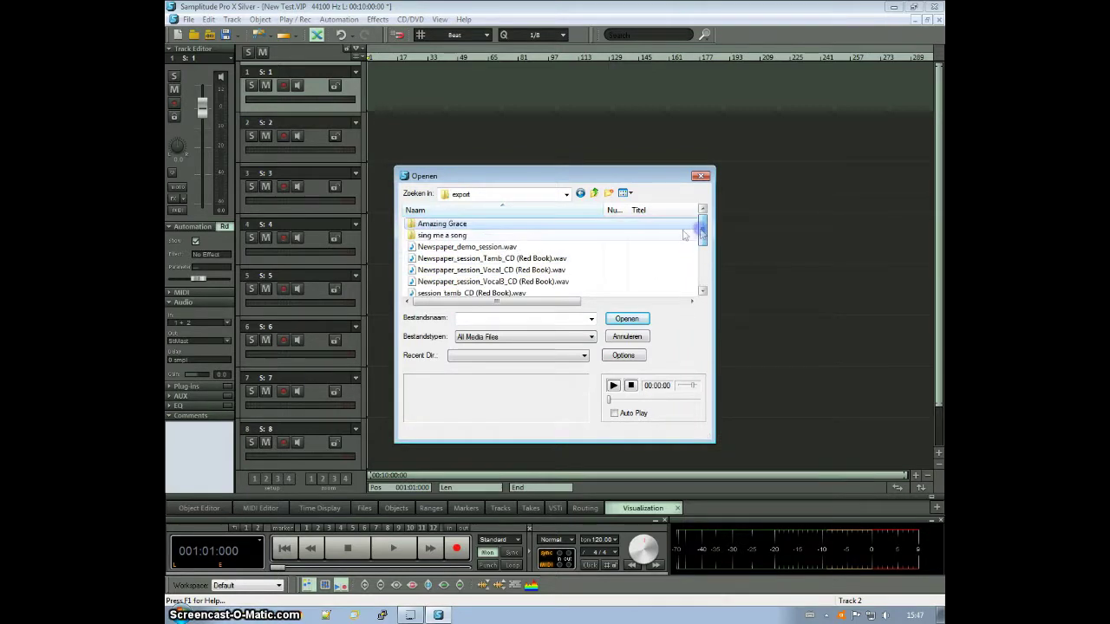
double_click(442, 235)
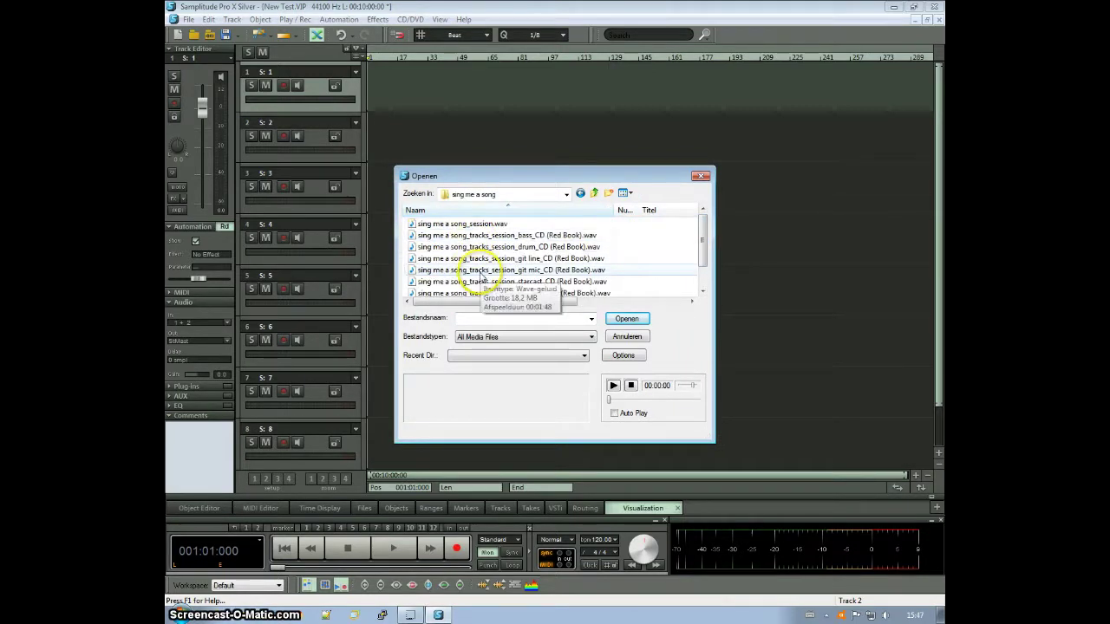
left_click(494, 247)
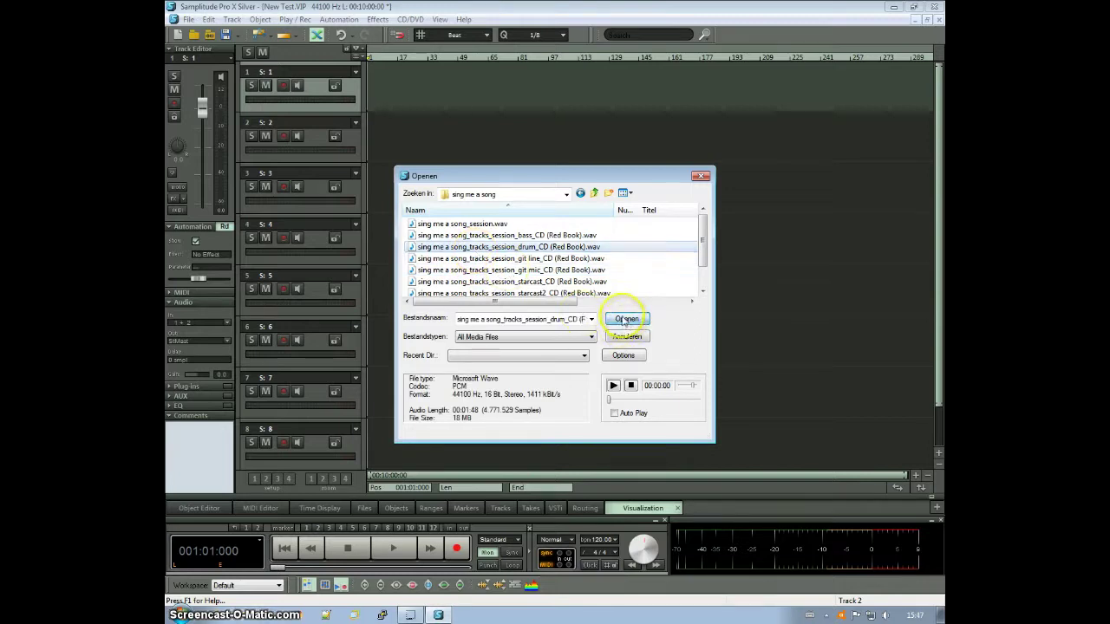
left_click(627, 319)
left_click(572, 352)
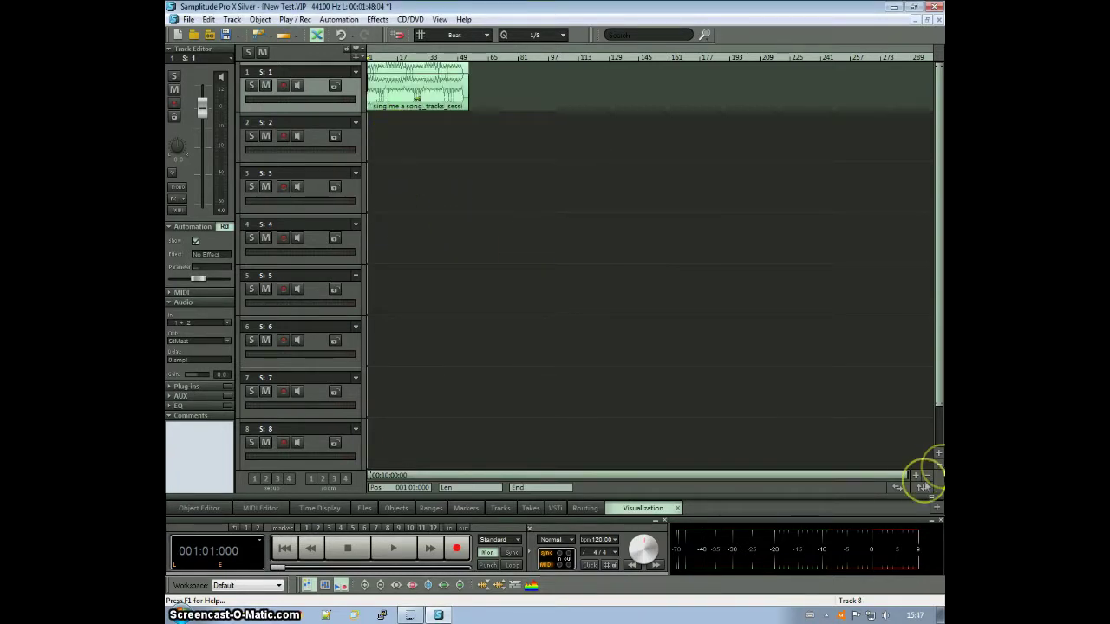
left_click(918, 477)
left_click(917, 477)
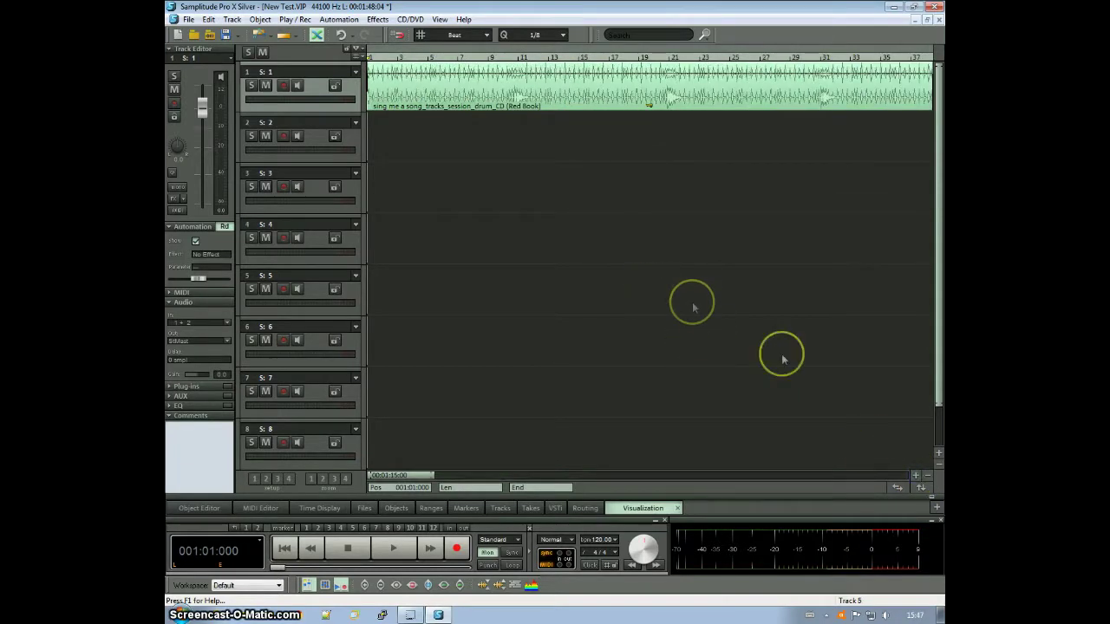
left_click(926, 476)
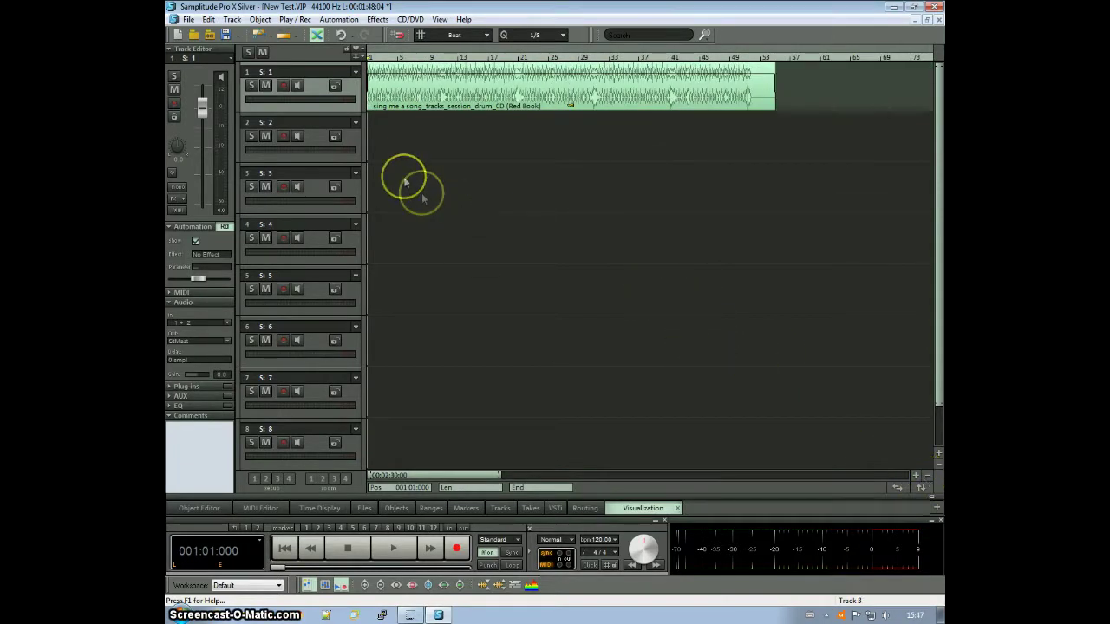
- Load the bass and starcast wav files onto tracks 2 and 3
left_click(384, 140)
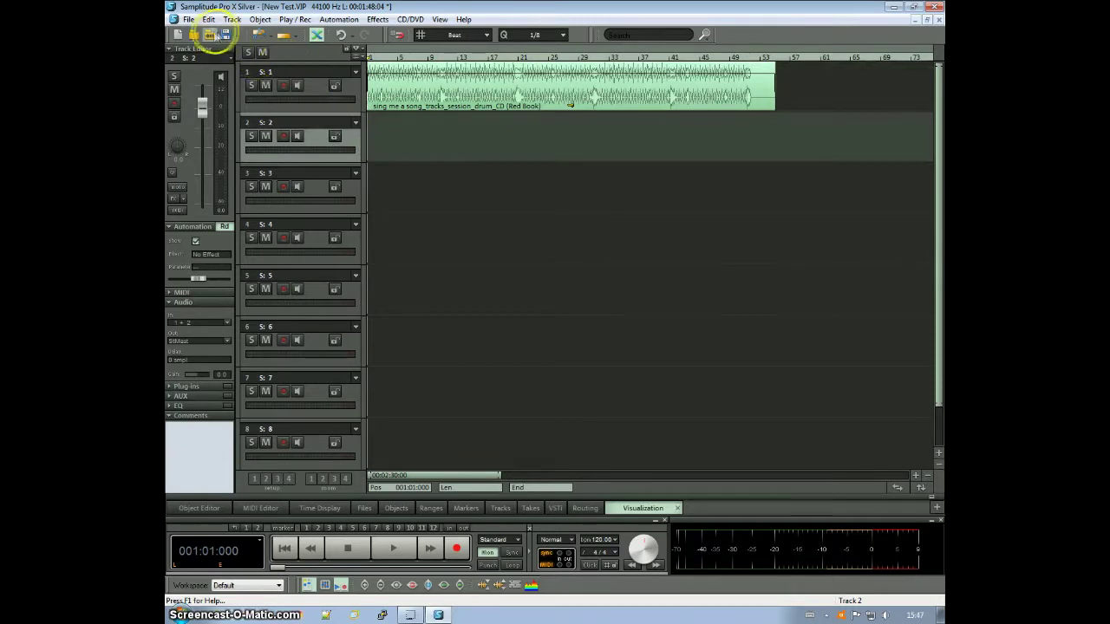
left_click(209, 35)
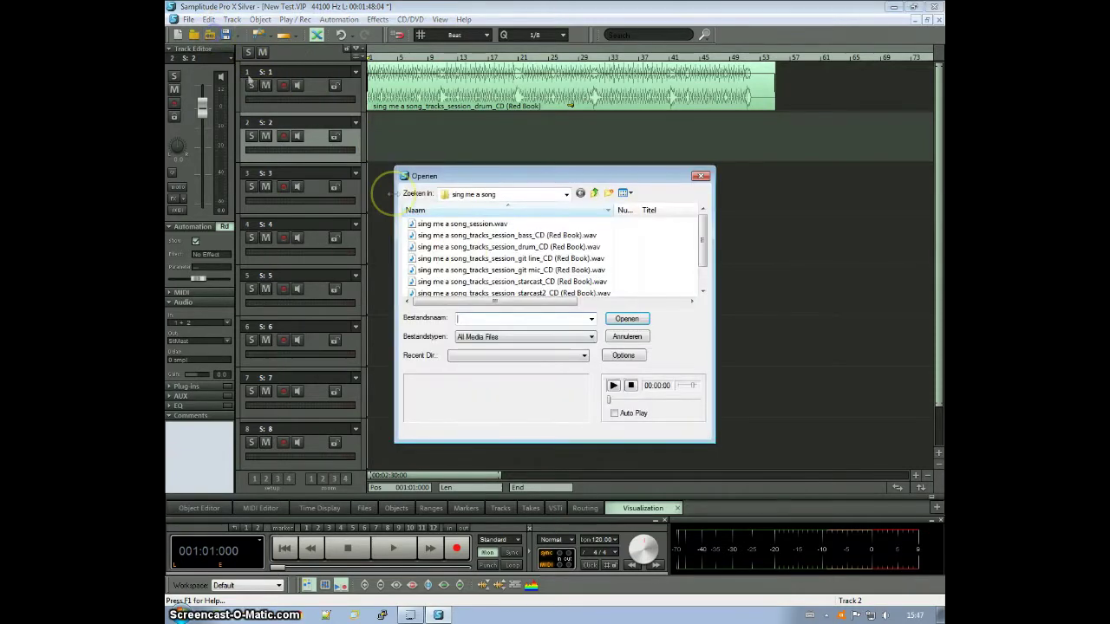
double_click(527, 237)
left_click(581, 356)
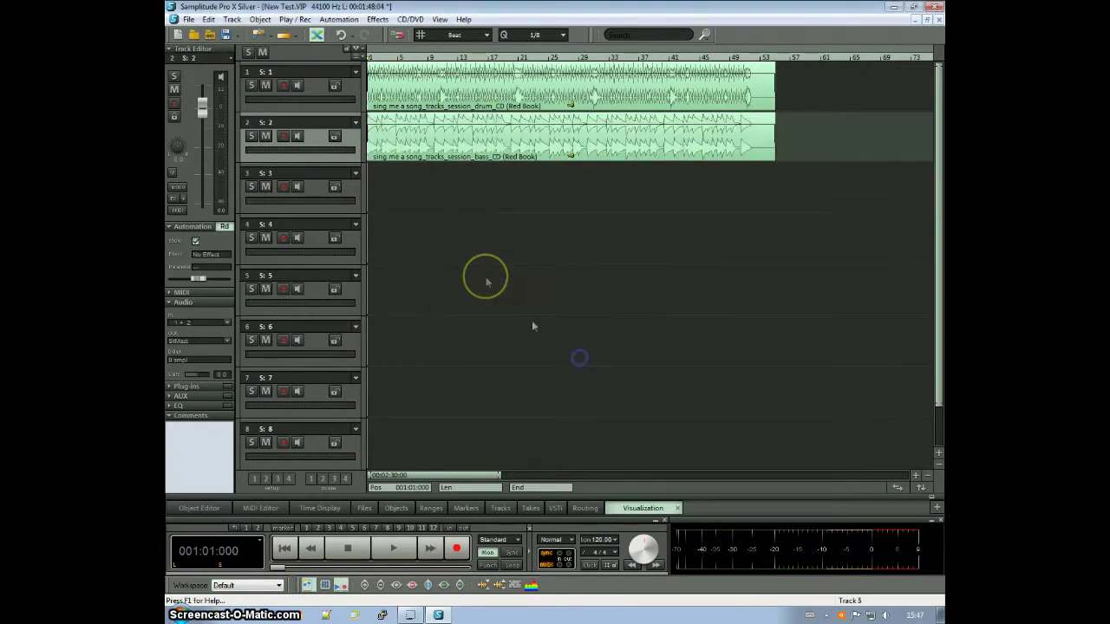
left_click(393, 184)
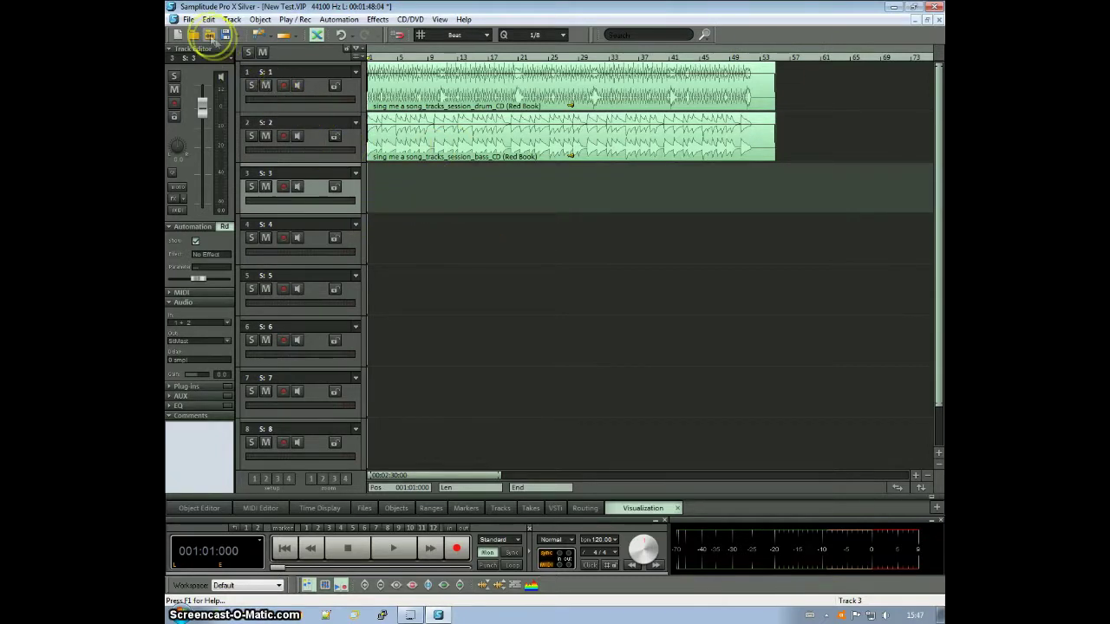
left_click(210, 35)
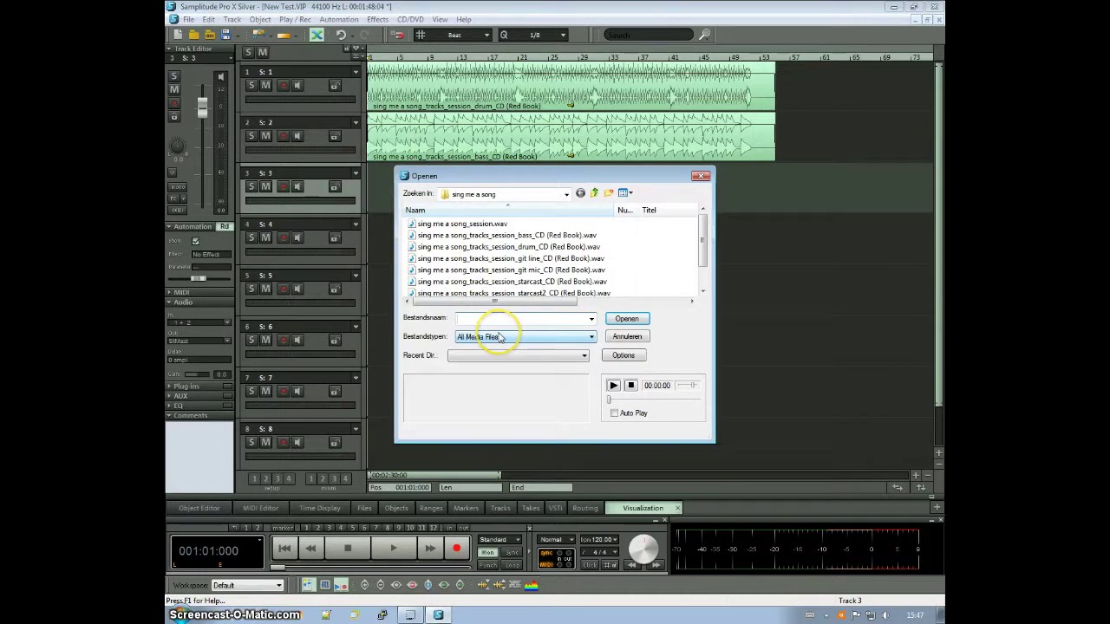
left_click(496, 281)
left_click(620, 320)
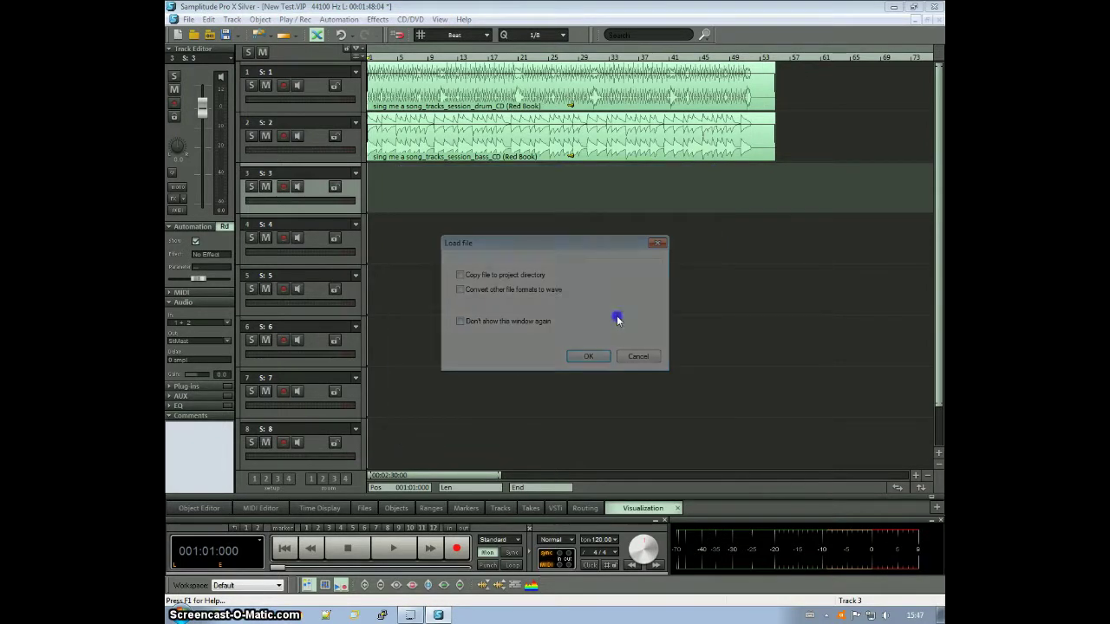
left_click(590, 356)
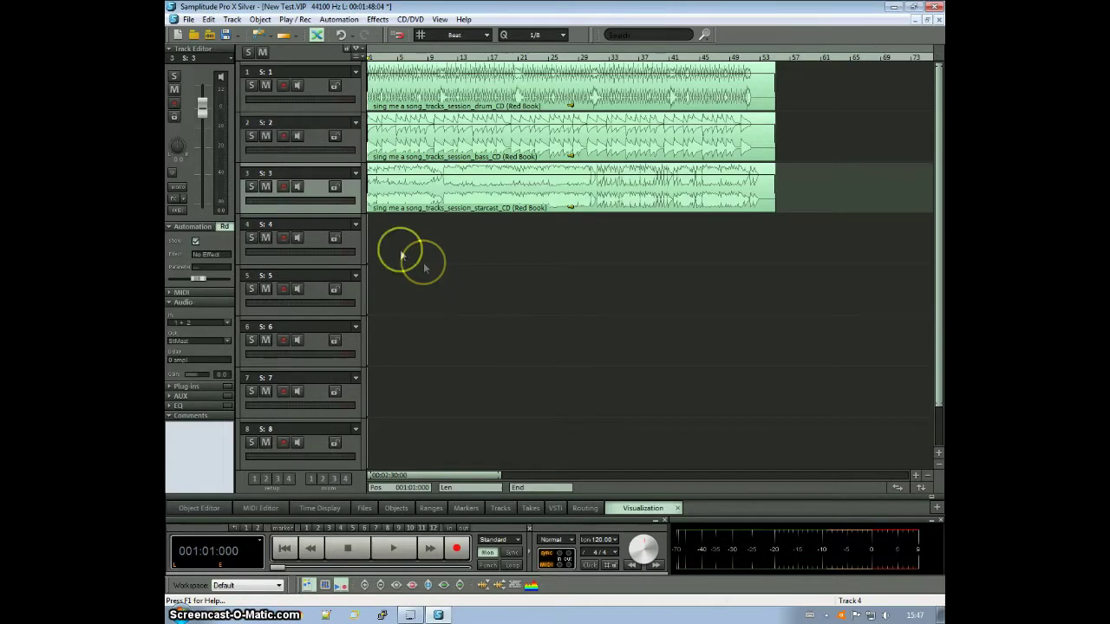
- Load the git mic wav file onto track 4
left_click(383, 234)
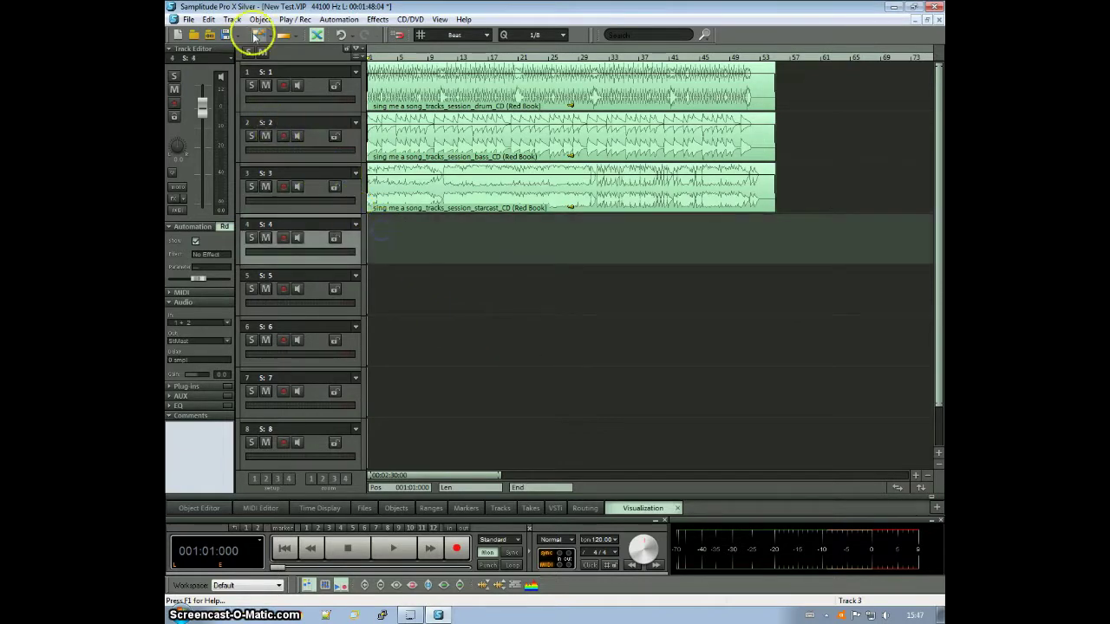
left_click(210, 34)
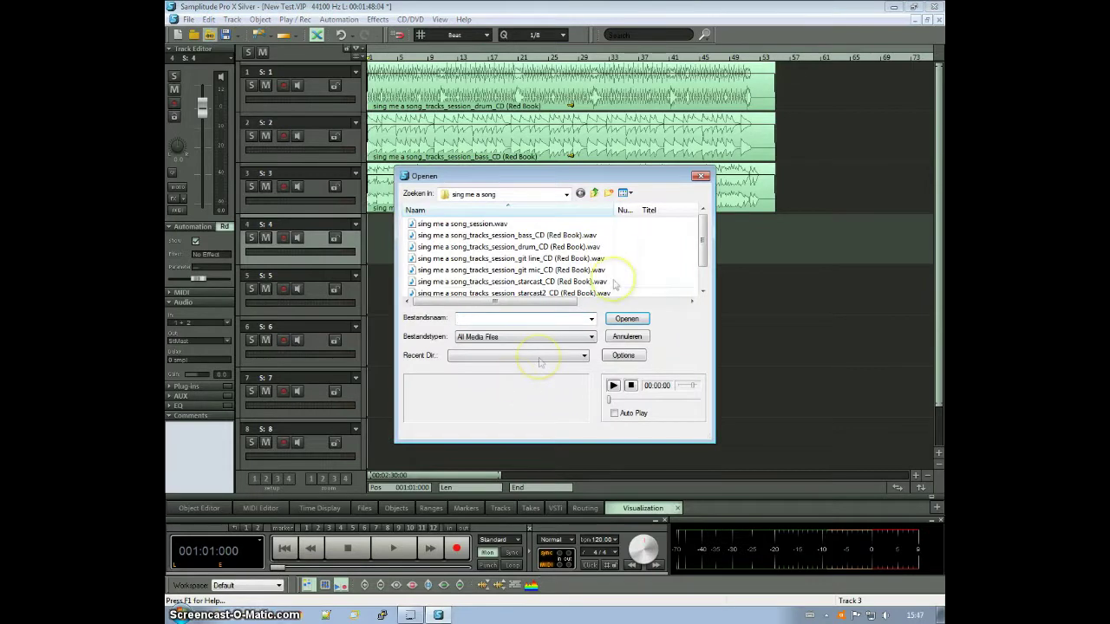
left_click_drag(700, 248, 702, 272)
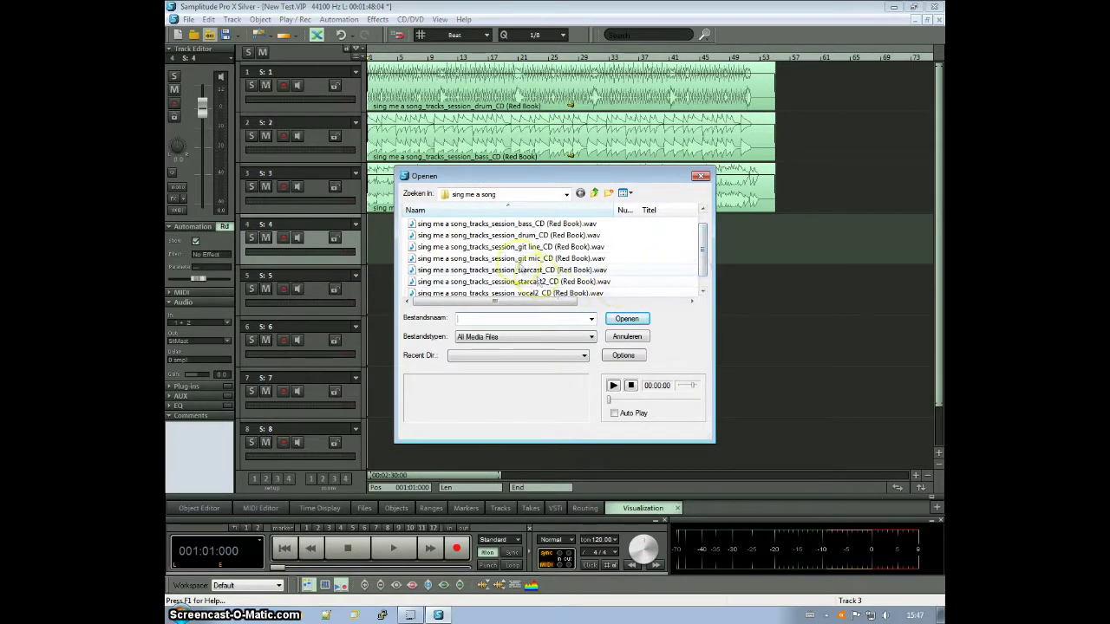
left_click(514, 259)
left_click(627, 319)
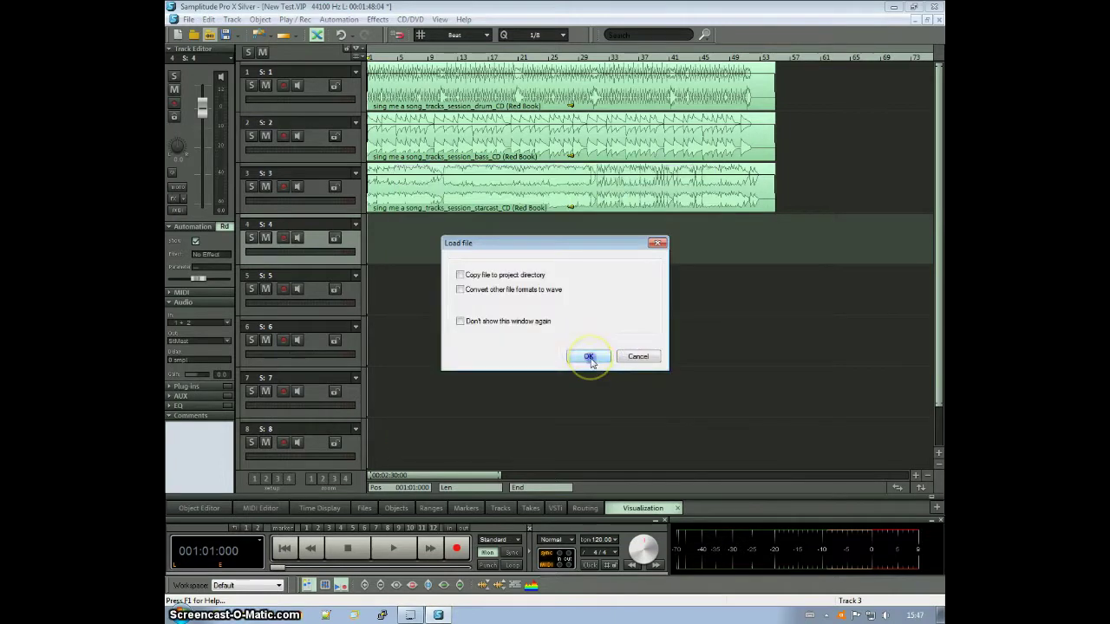
left_click(590, 357)
- Load the starcast2_CD session file onto track 5
left_click(421, 309)
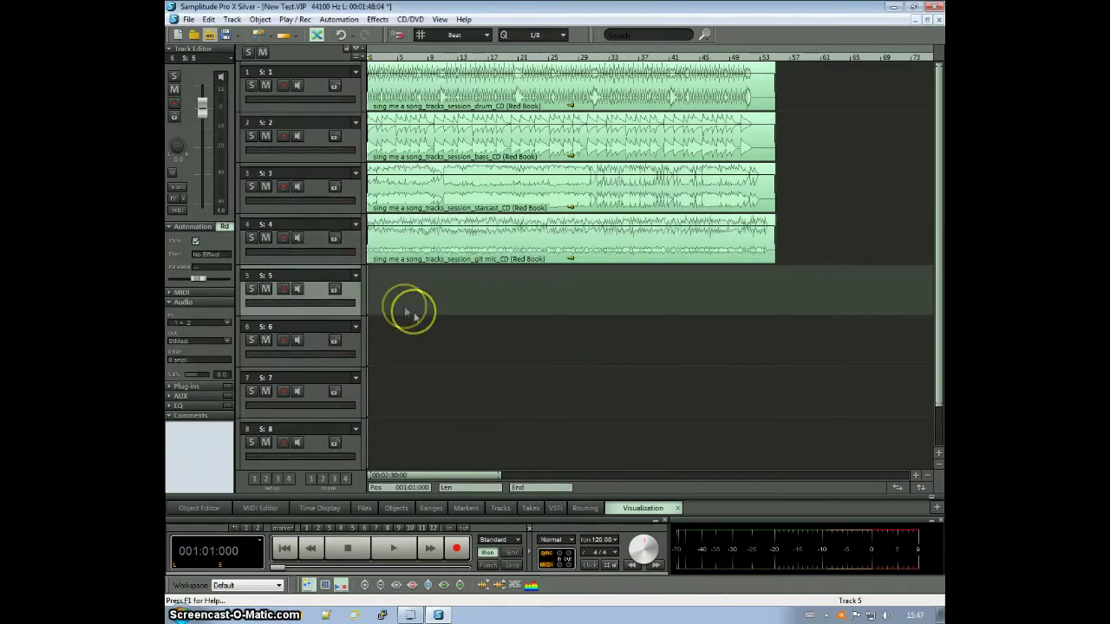
left_click(209, 35)
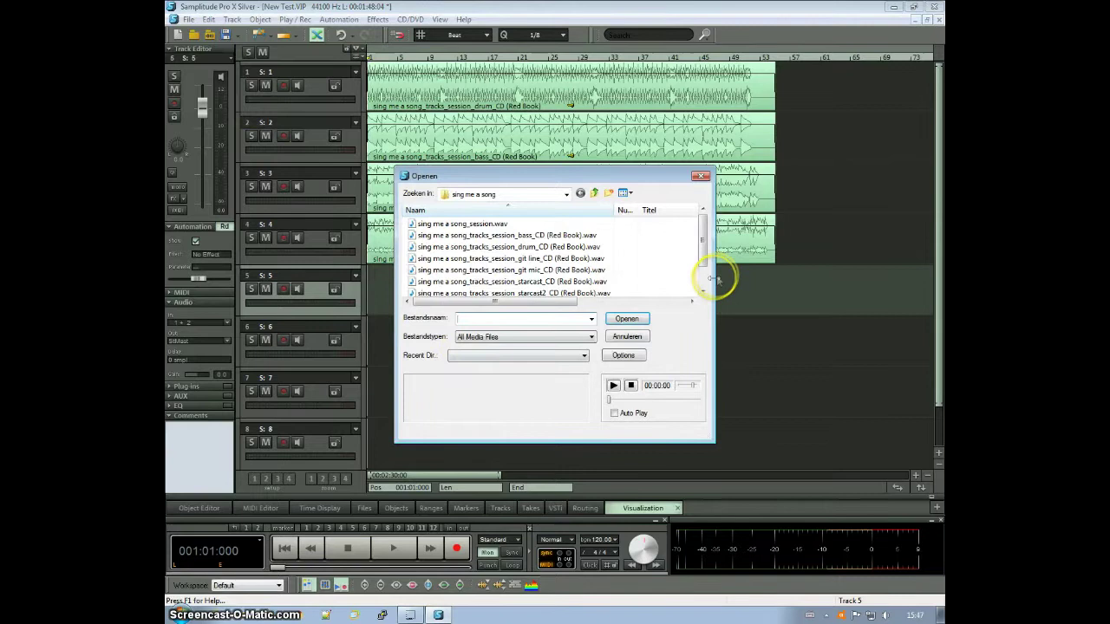
left_click(704, 287)
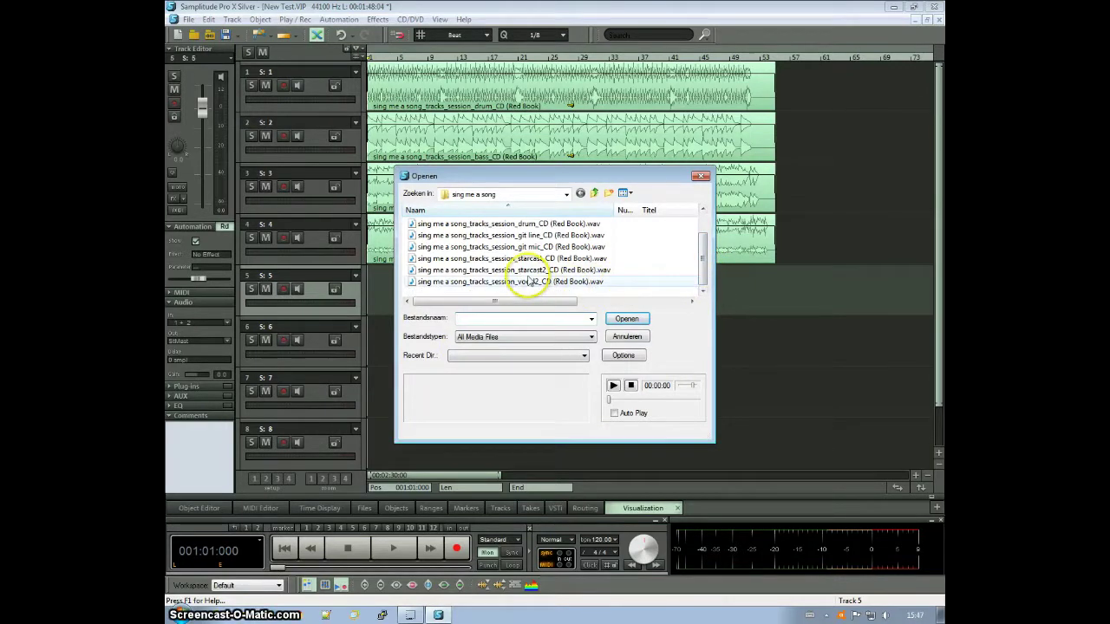
left_click(524, 270)
left_click(624, 320)
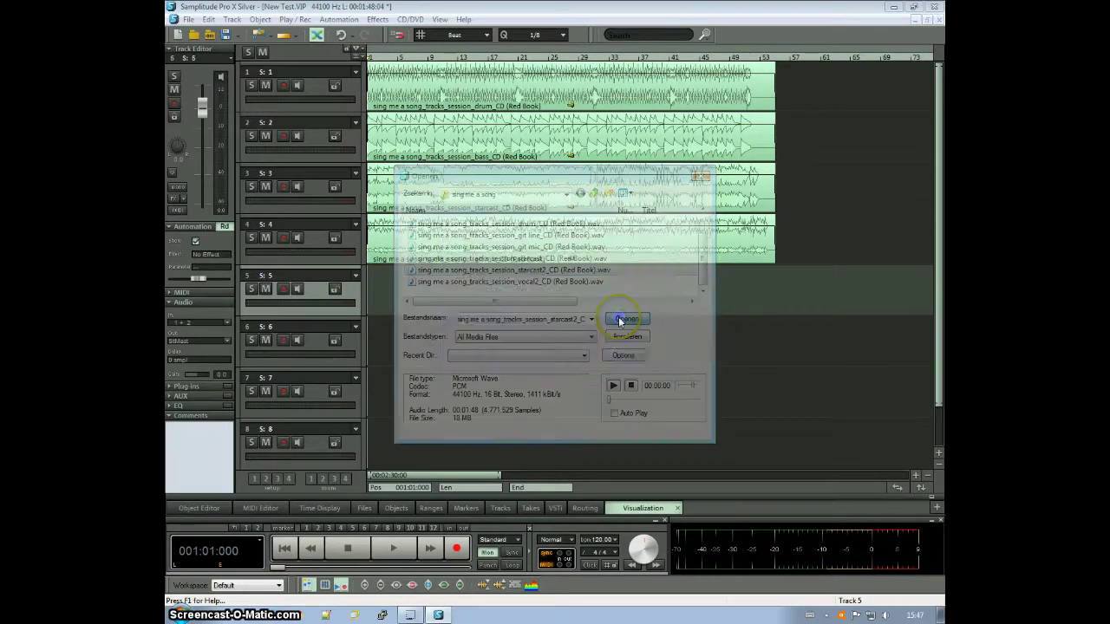
left_click(587, 355)
left_click(424, 340)
- Load the vocal2_CD session file onto track 6
left_click(265, 166)
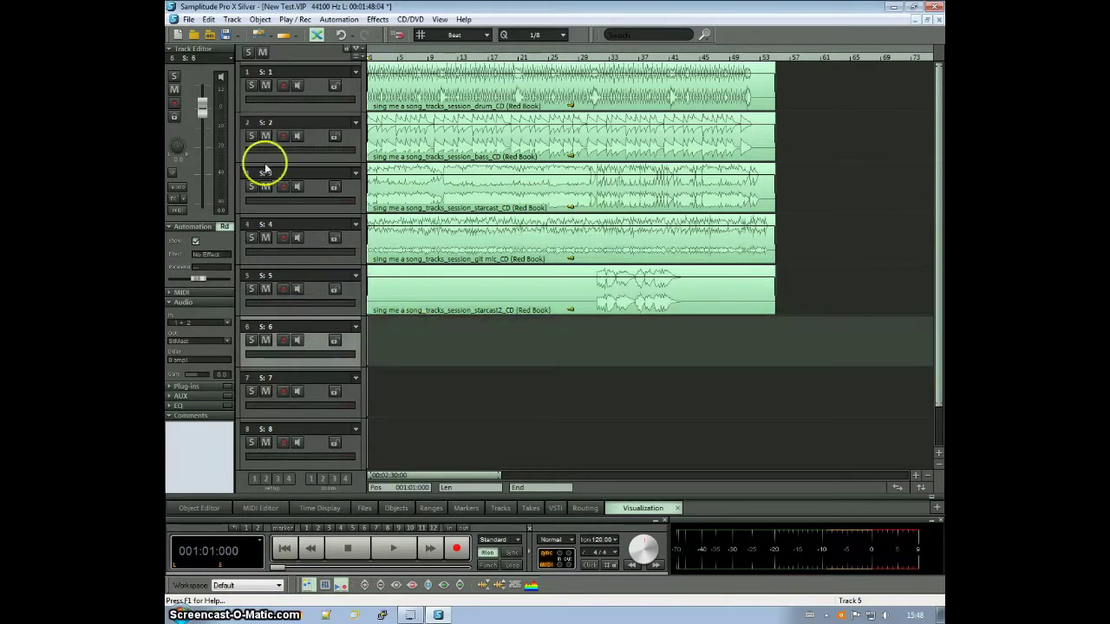
left_click(210, 34)
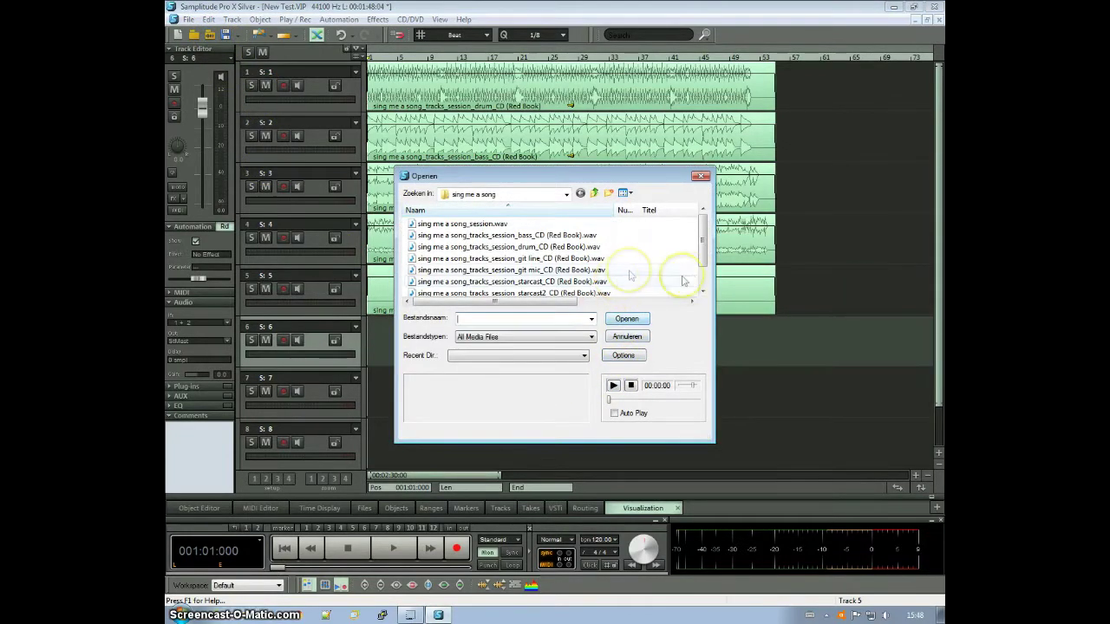
scroll(698, 278, "down", 1)
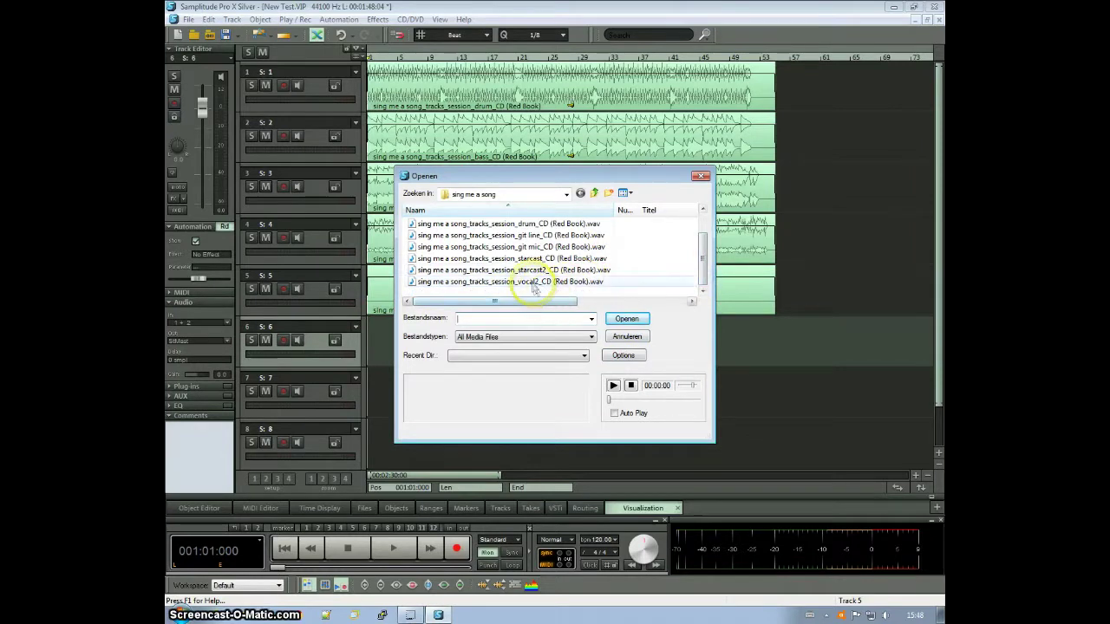
left_click(555, 281)
left_click(626, 318)
left_click(586, 357)
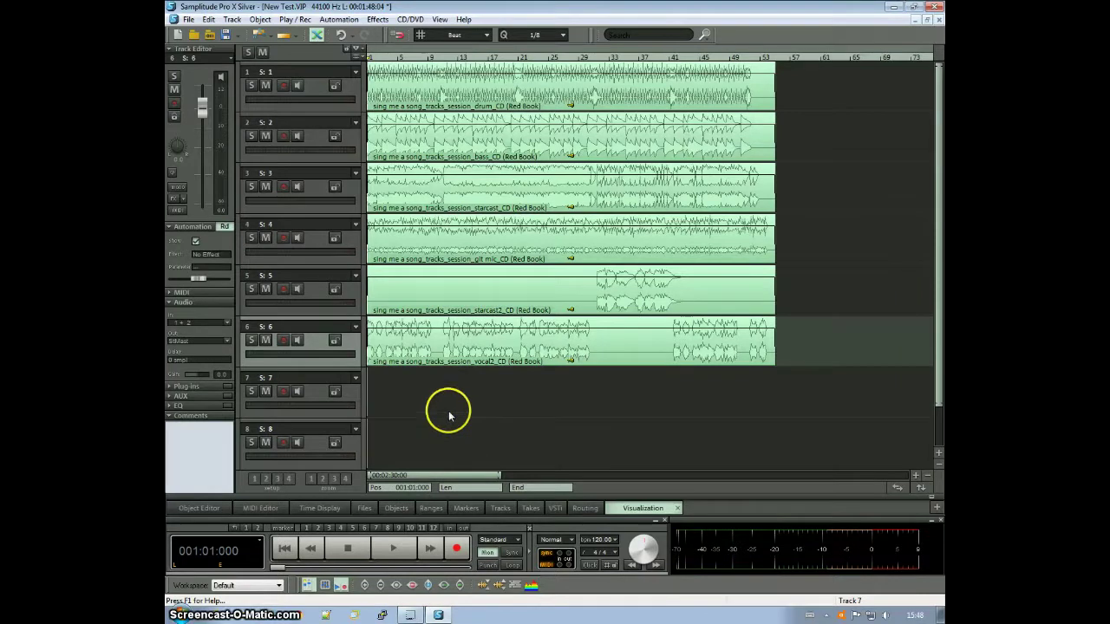
- Zoom the arrangement to bars 1–37, play the six tracks briefly, and select track 1
left_click(915, 478)
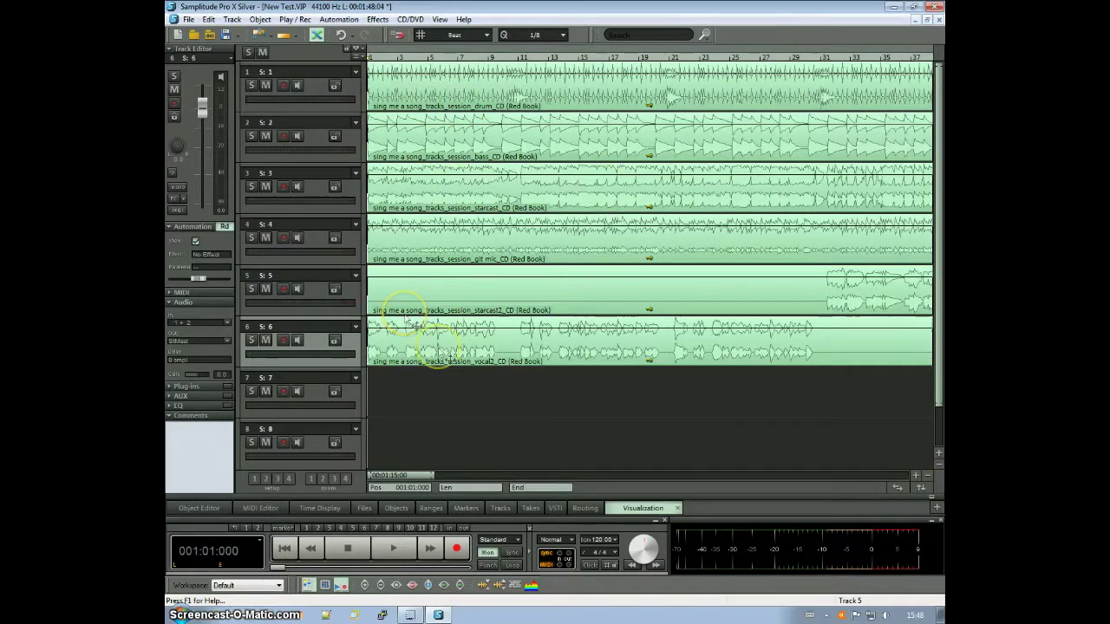
left_click(396, 548)
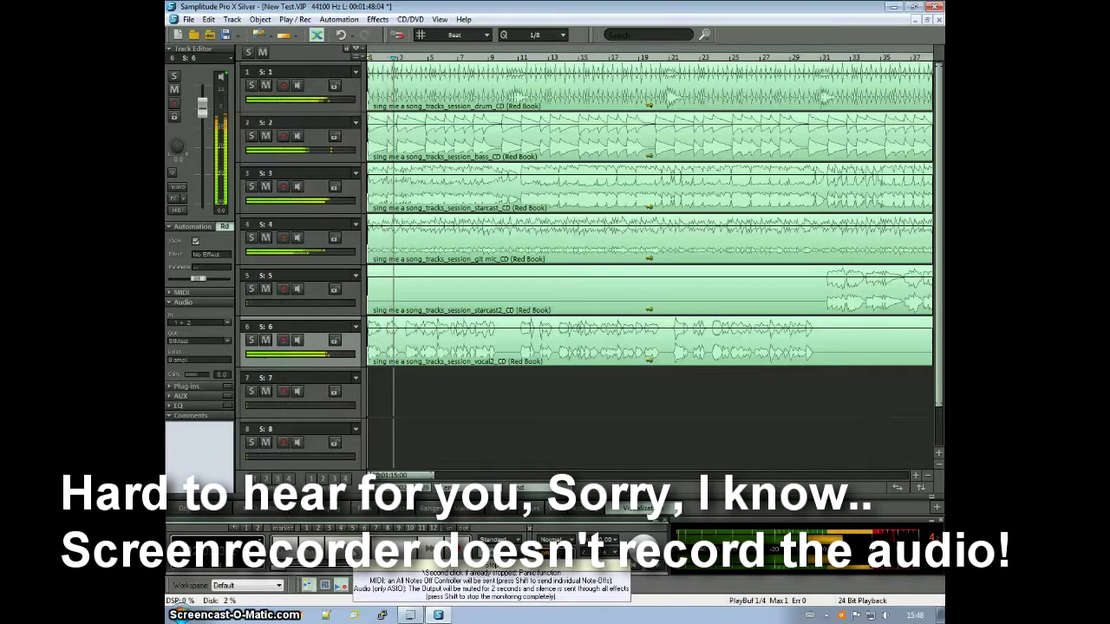
left_click(373, 548)
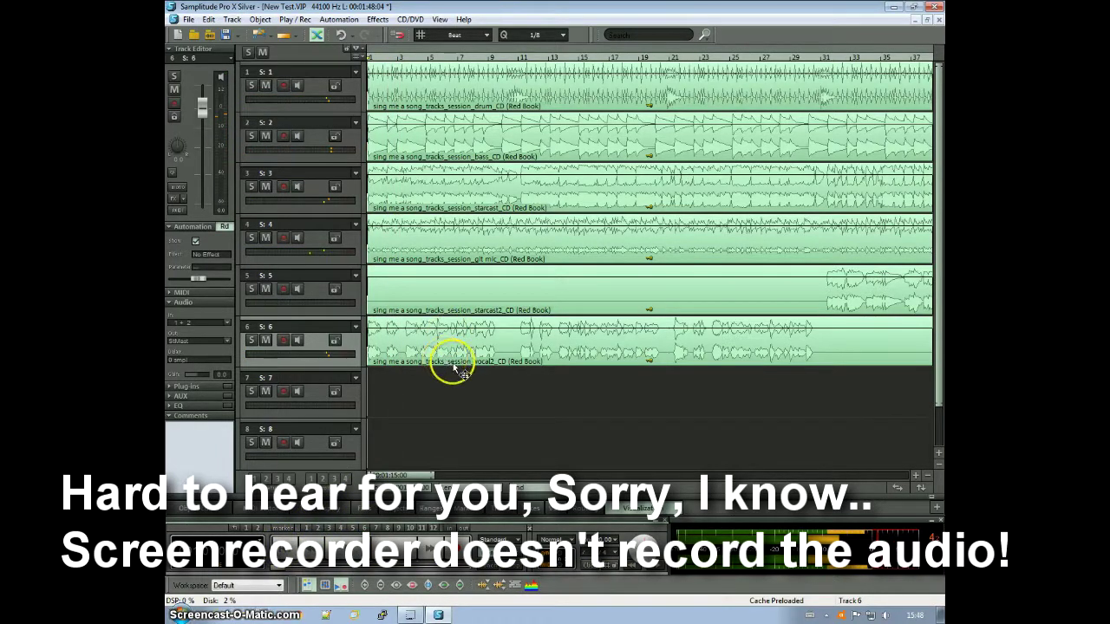
left_click(398, 447)
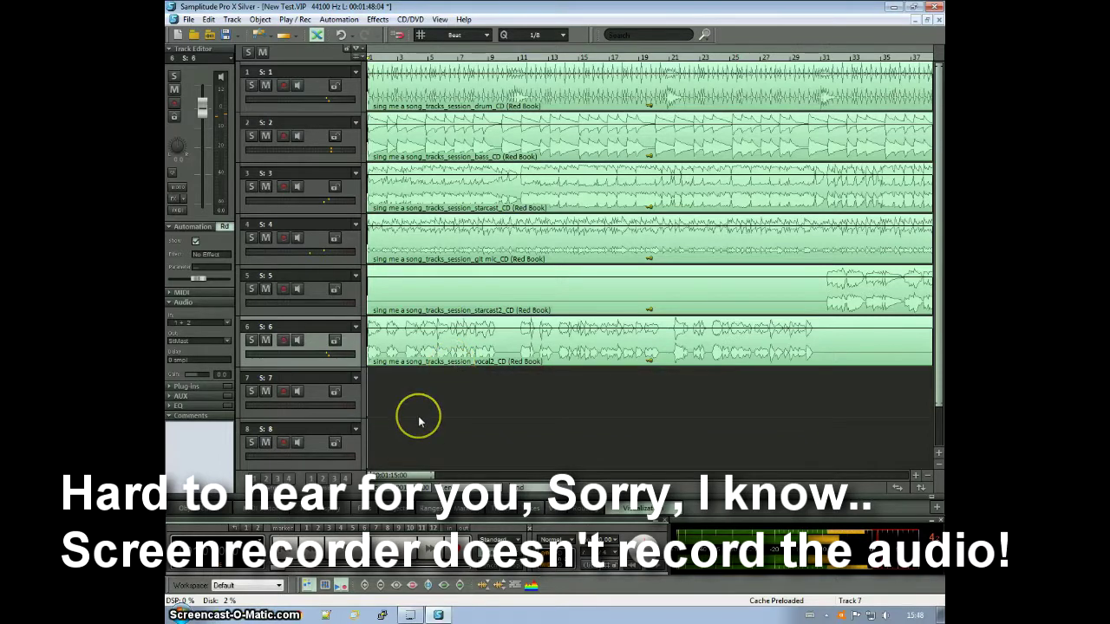
left_click(397, 428)
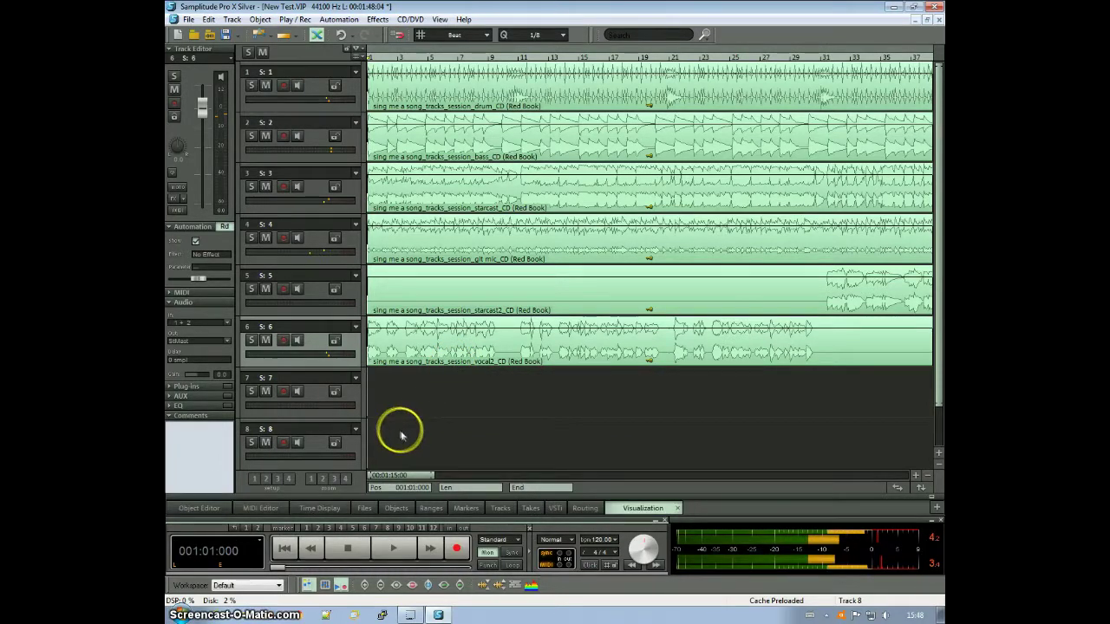
left_click(348, 65)
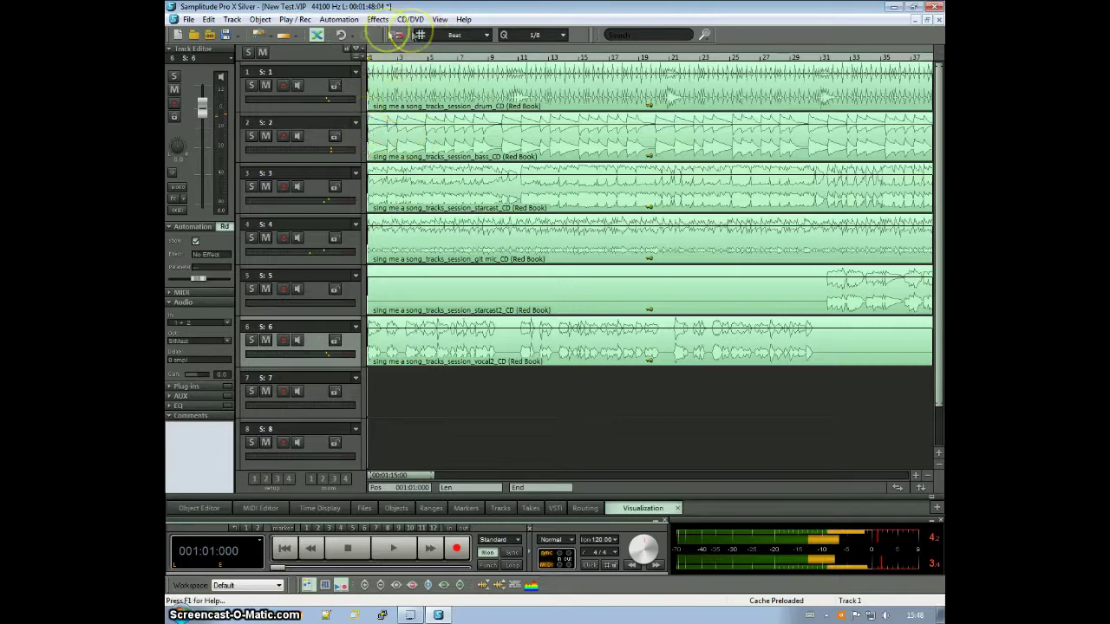
left_click(439, 19)
- Open the Mixer and lower channel faders to about -4.8 to -6 dB
left_click(454, 34)
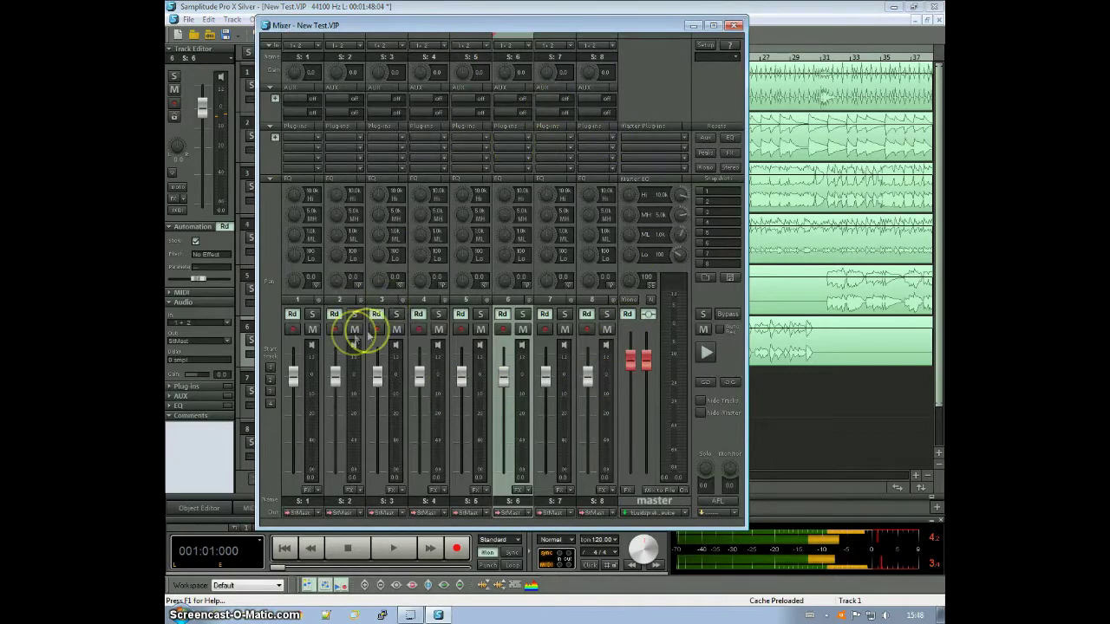
left_click_drag(295, 379, 376, 388)
left_click_drag(419, 377, 462, 395)
left_click_drag(503, 375, 505, 391)
left_click_drag(545, 375, 588, 385)
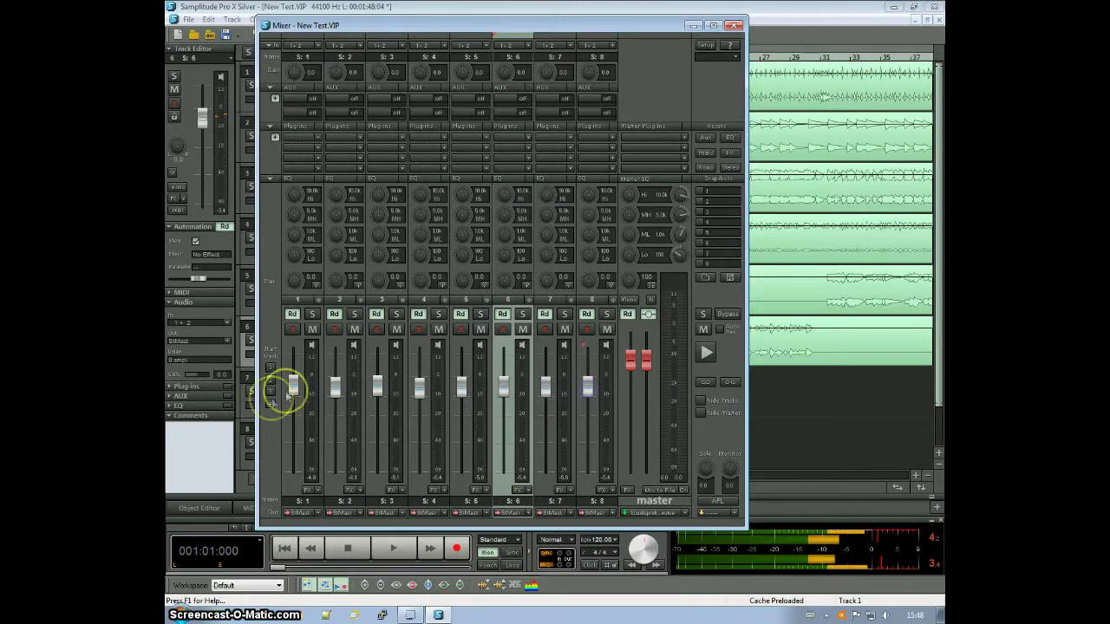
left_click_drag(293, 390, 294, 391)
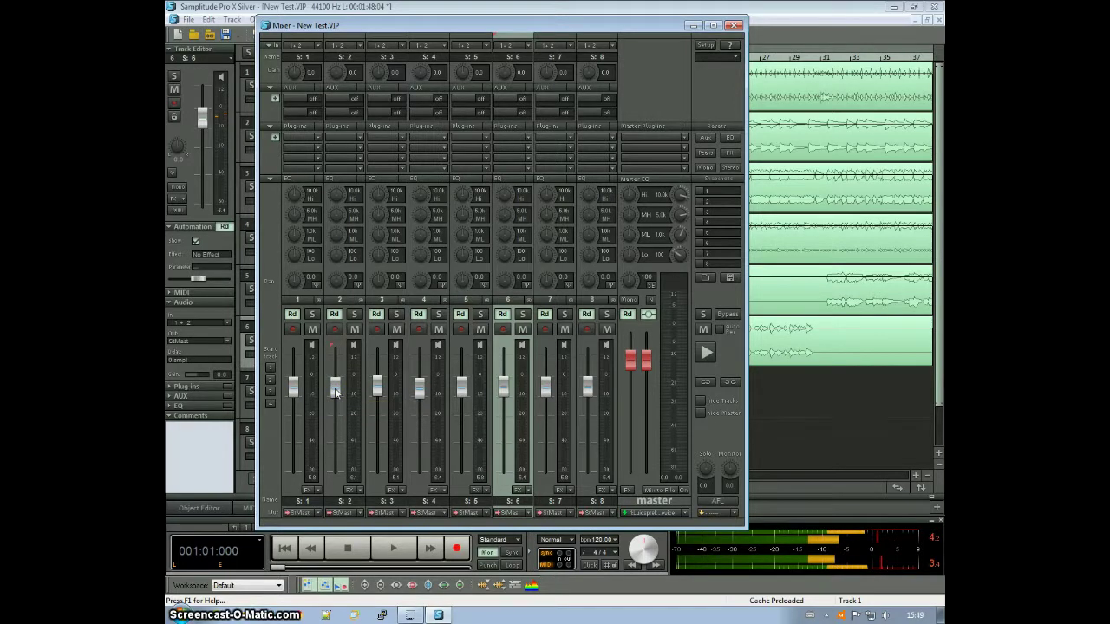
left_click_drag(339, 392, 575, 390)
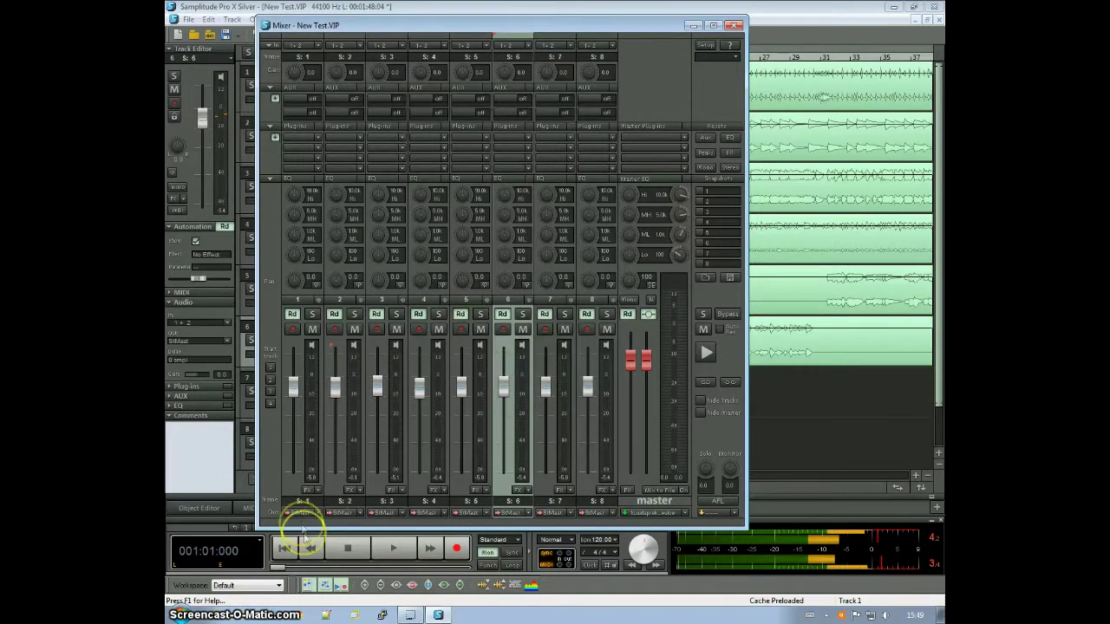
- Play the mix twice to check the new channel balance
left_click(393, 548)
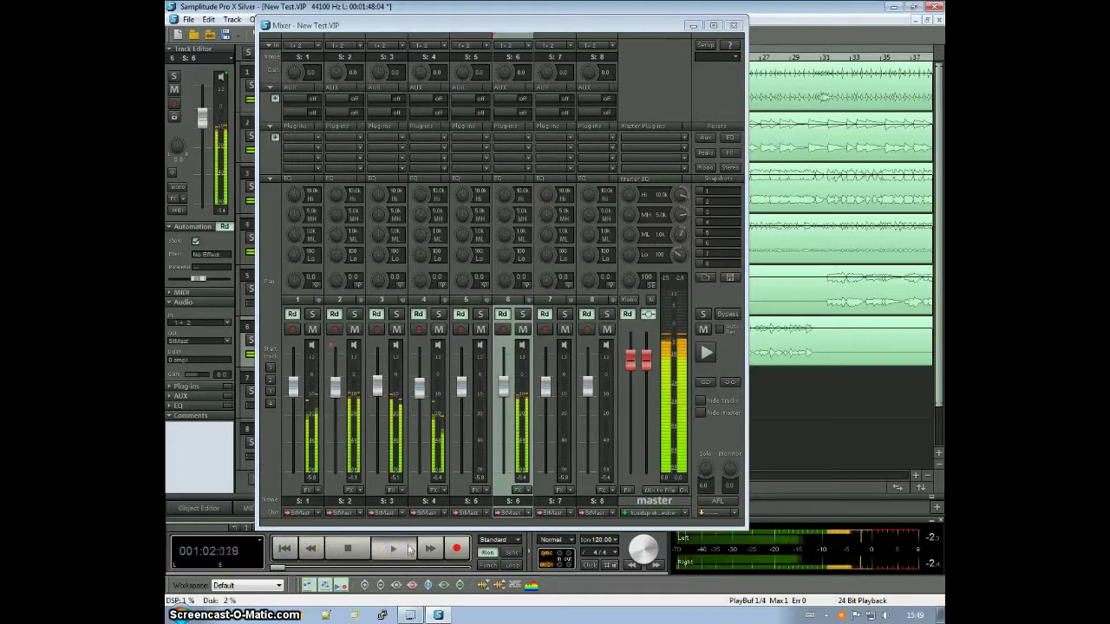
left_click(347, 548)
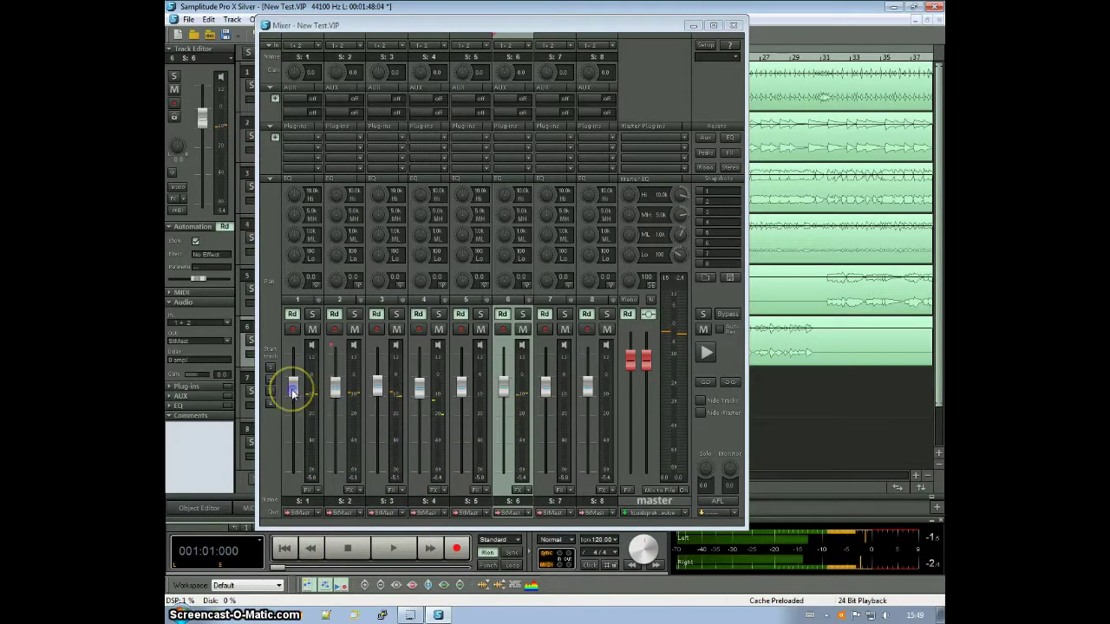
mouse_move(293, 390)
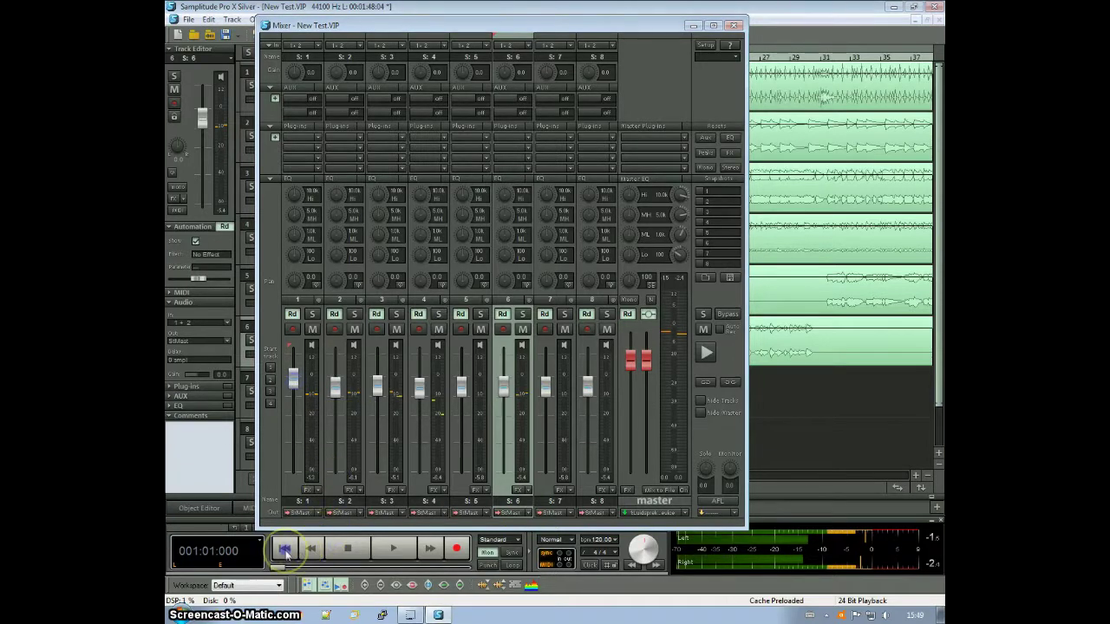
left_click(393, 550)
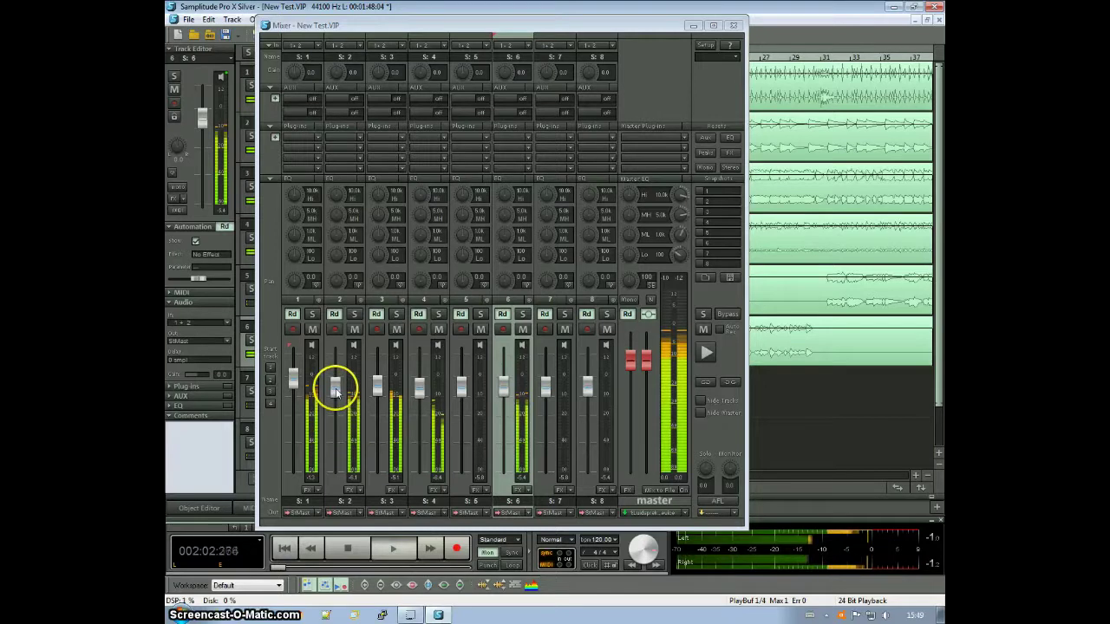
left_click(348, 548)
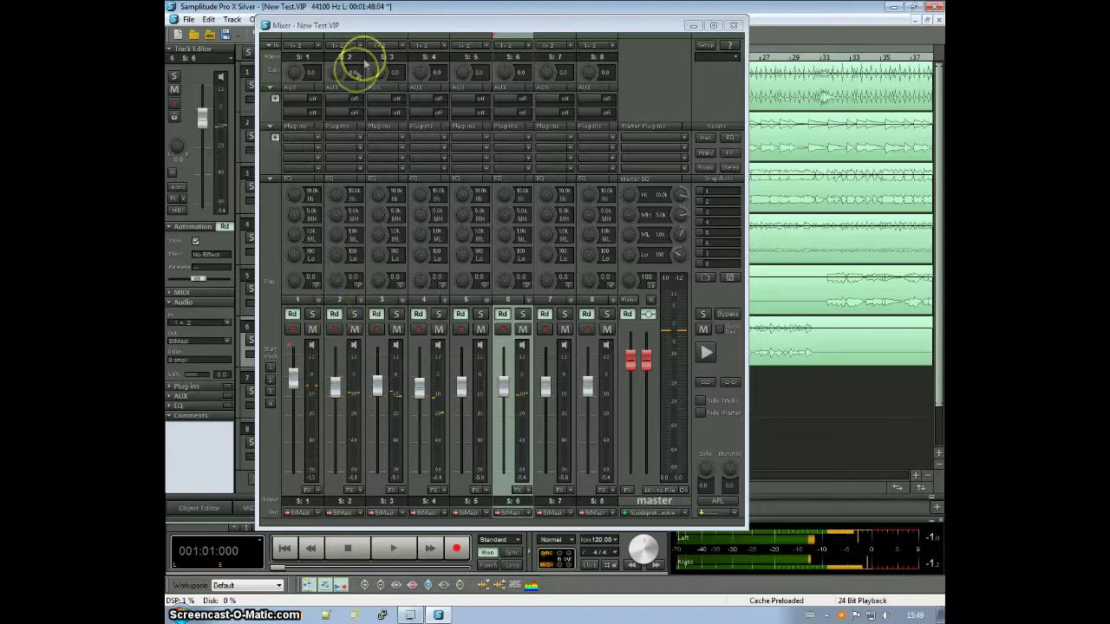
- Solo and audition channel 3, pan it left to about -4.8, then unsolo it
mouse_move(371, 39)
left_mouse_down()
mouse_move(425, 194)
mouse_move(436, 129)
mouse_move(483, 265)
mouse_move(428, 224)
mouse_move(433, 255)
mouse_move(410, 217)
mouse_move(364, 60)
mouse_move(368, 70)
left_mouse_up()
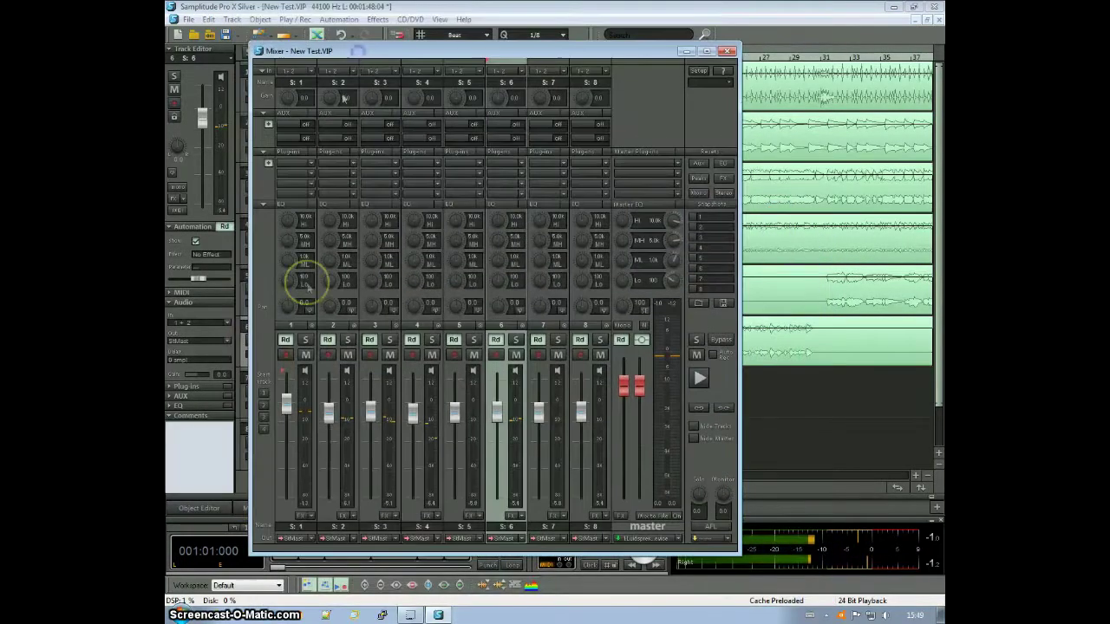
left_click(389, 340)
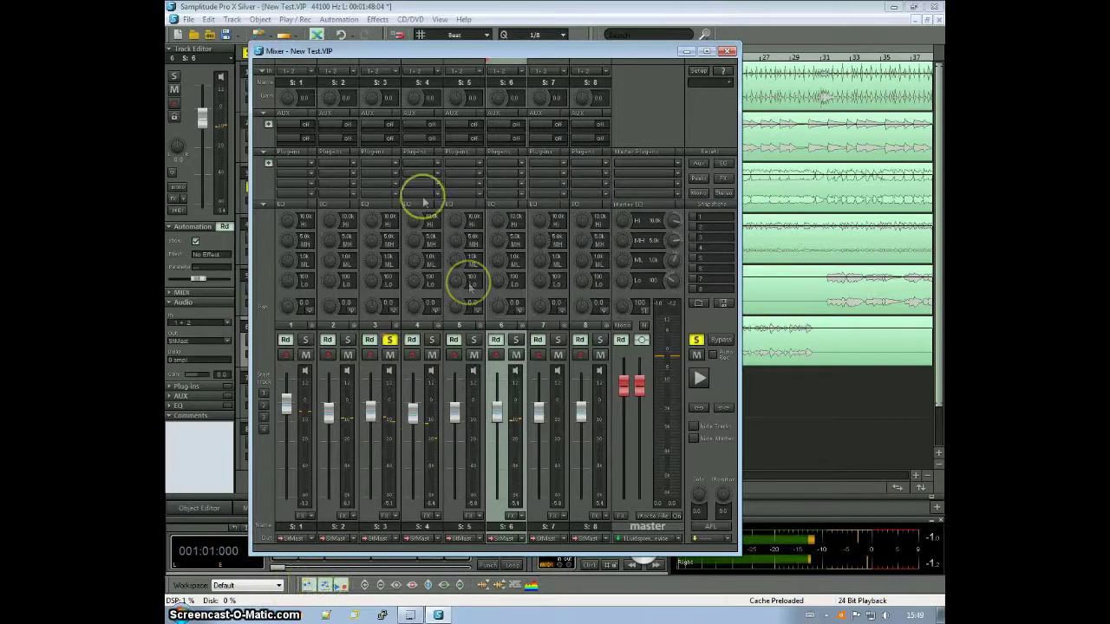
left_click_drag(425, 52, 423, 24)
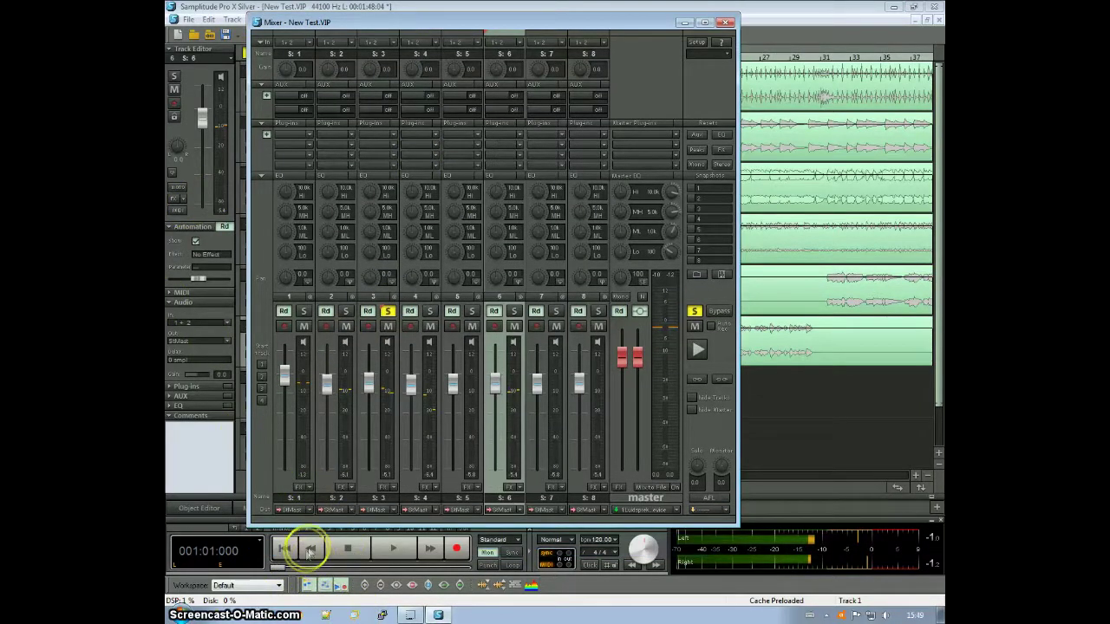
left_click(393, 548)
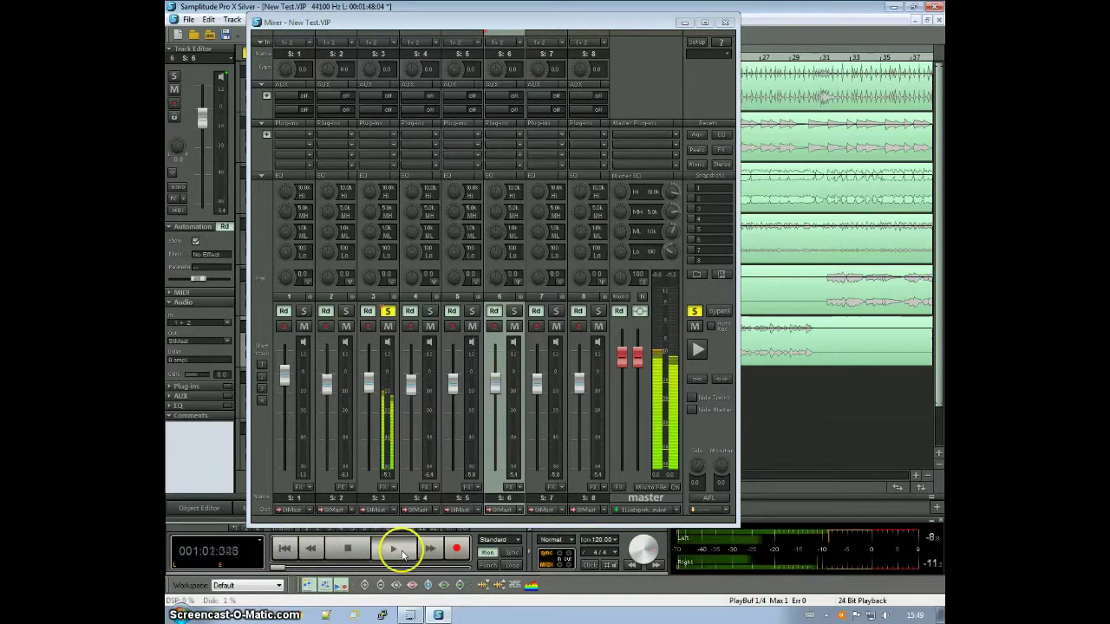
left_click(348, 548)
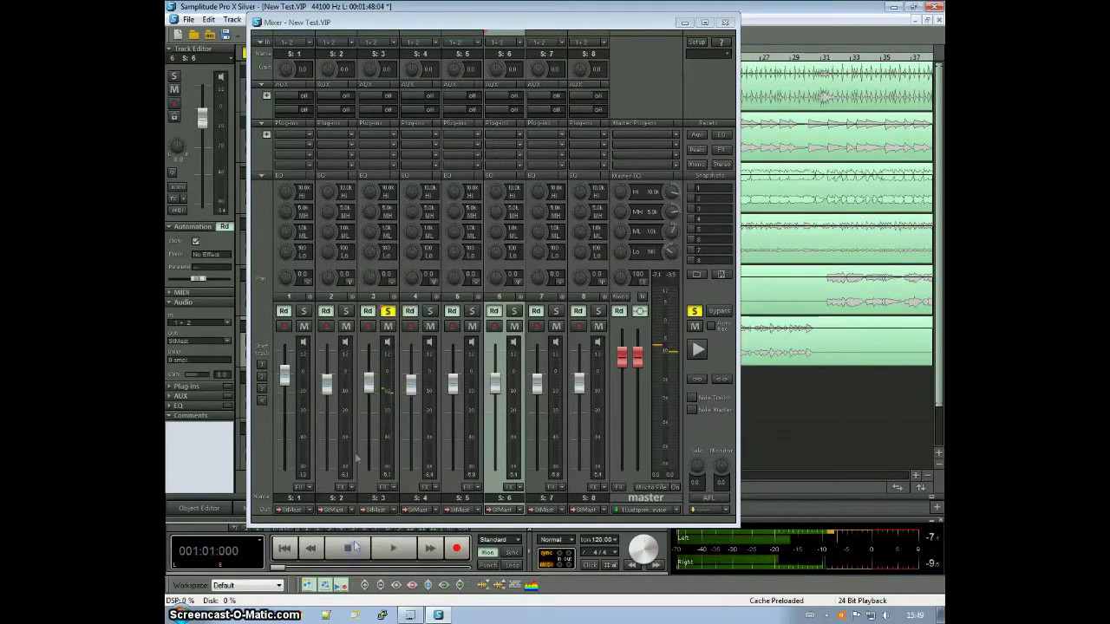
left_click(369, 278)
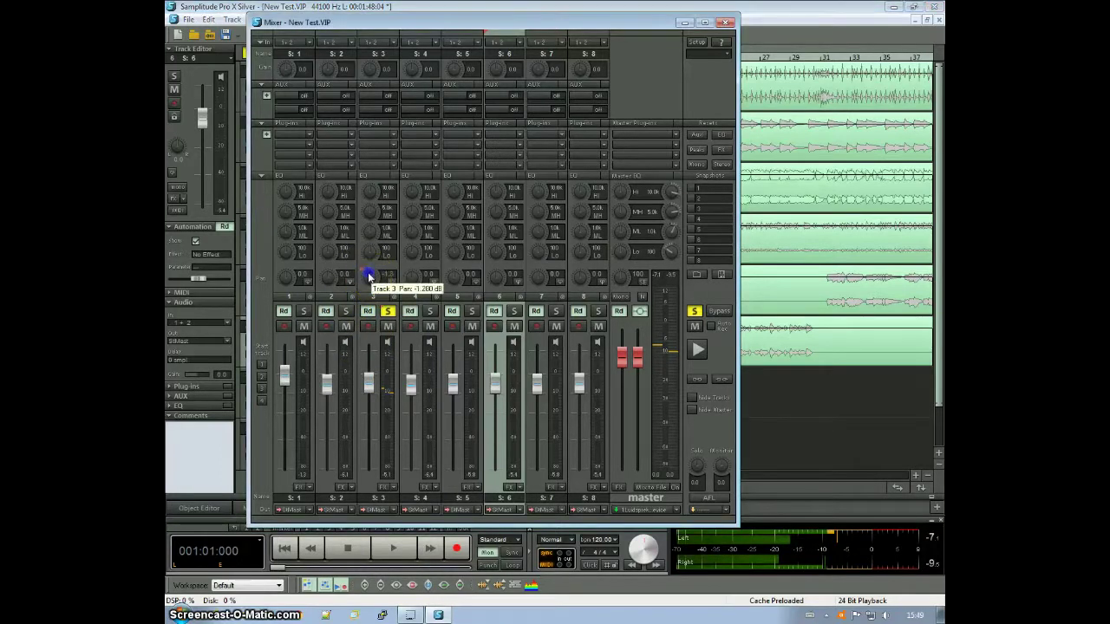
left_click_drag(368, 278, 377, 283)
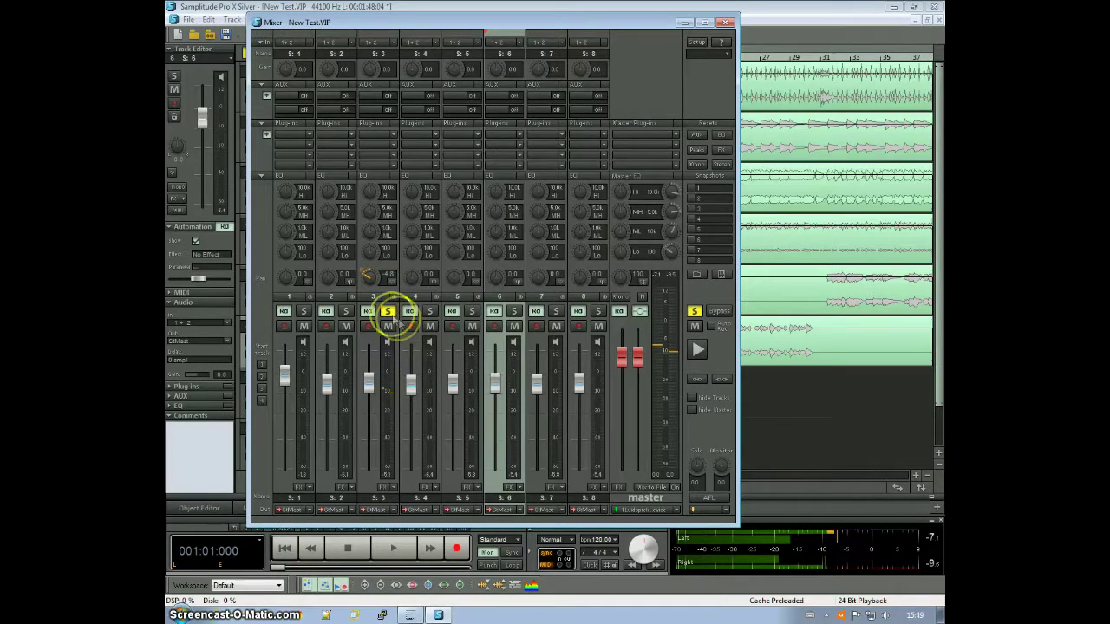
left_click(389, 312)
- Solo track 4, raise its fader slightly, pan it right to 5.7, then unsolo it
left_click(430, 311)
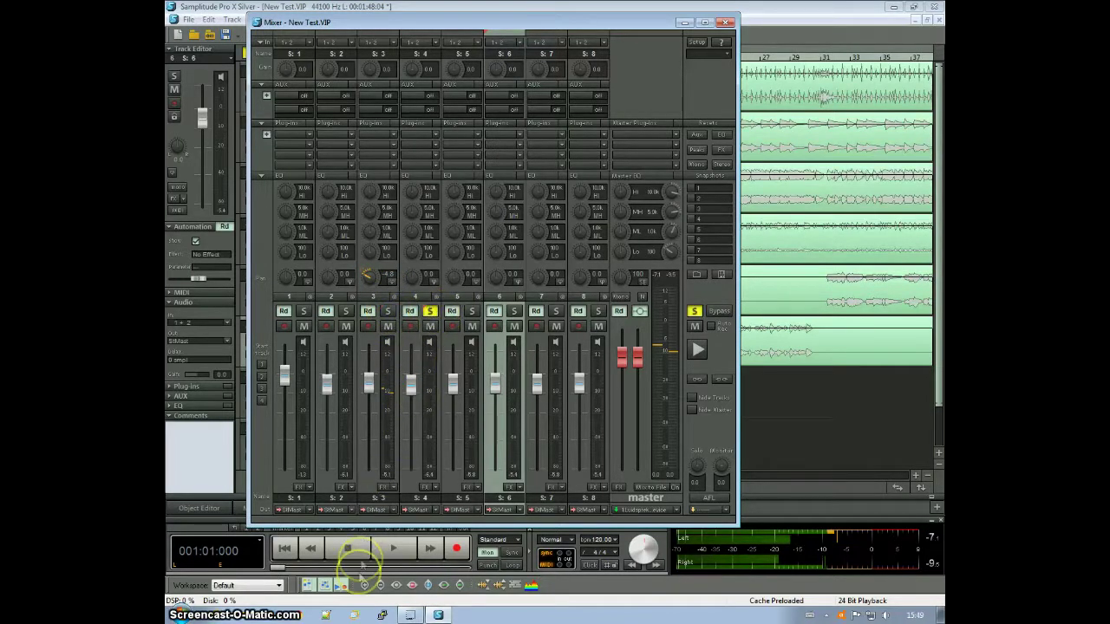
left_click(389, 550)
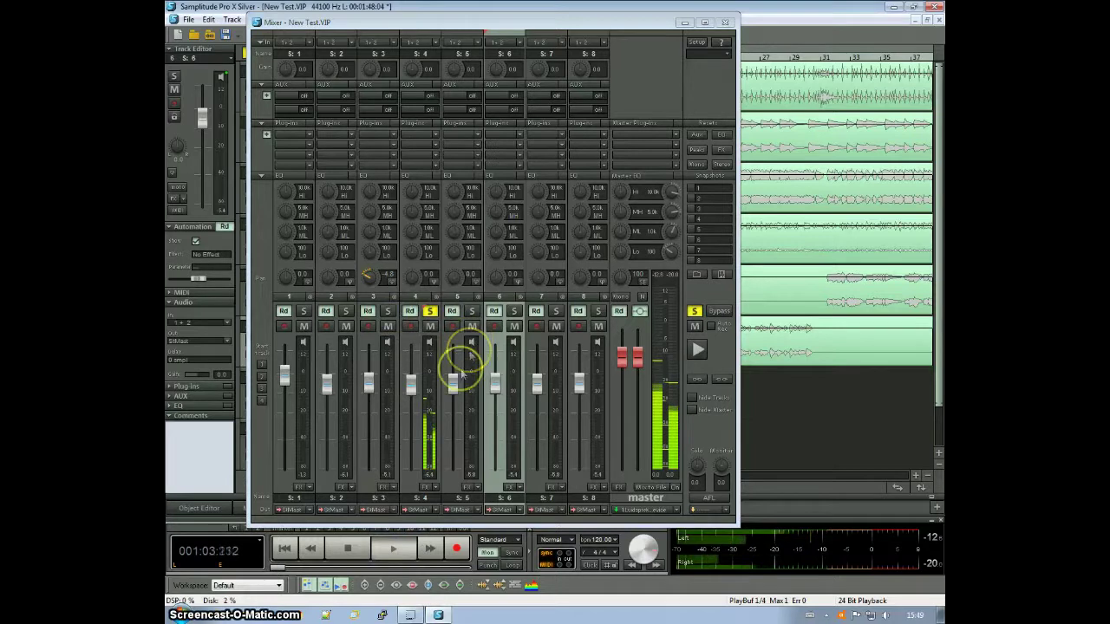
left_click_drag(417, 392, 413, 370)
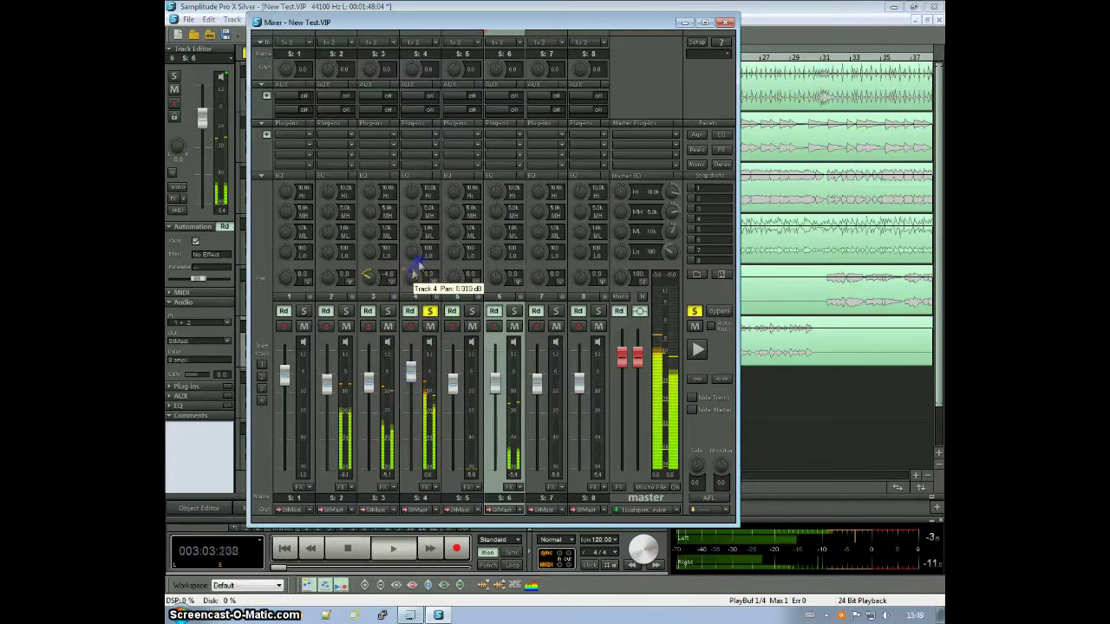
left_click_drag(426, 253, 450, 265)
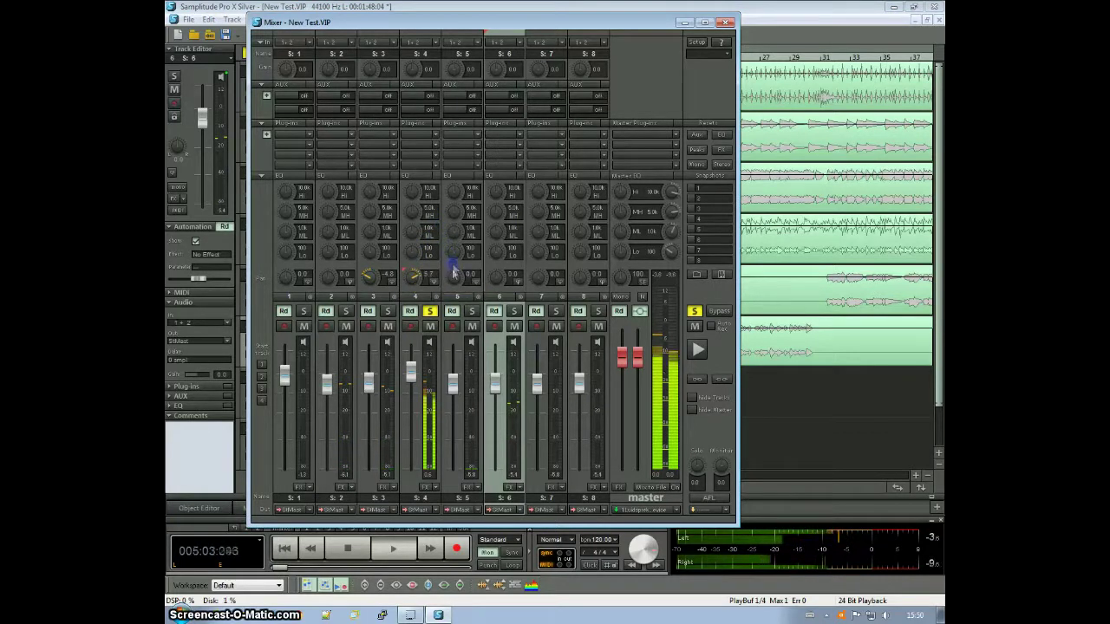
left_click(391, 364)
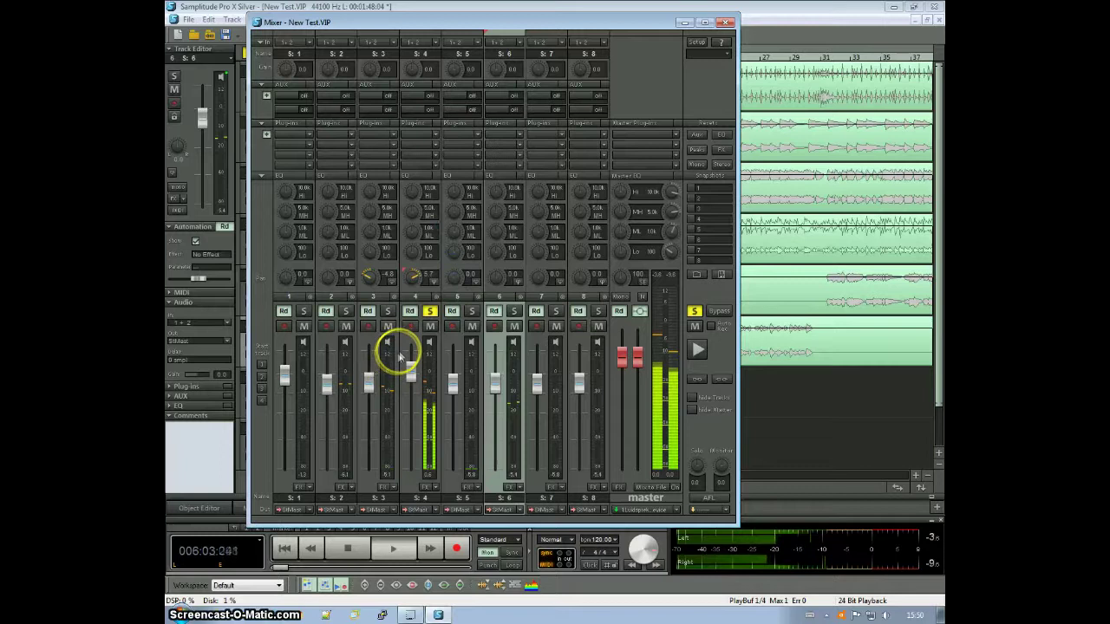
left_click(430, 312)
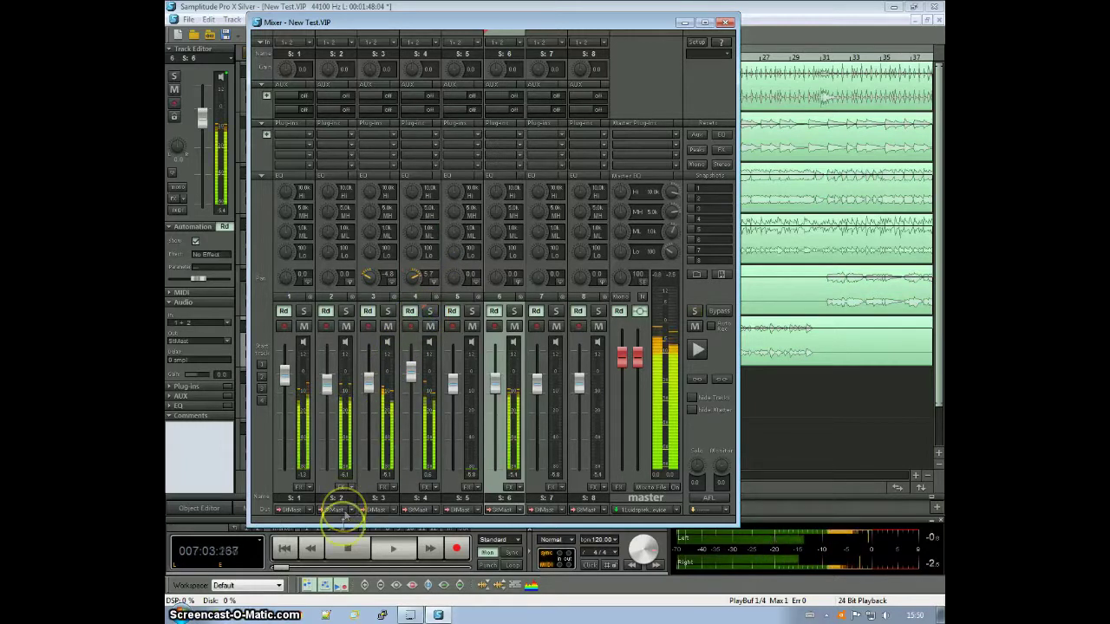
- Stop playback and open the effects list for track 6's first plug-in slot
left_click(347, 548)
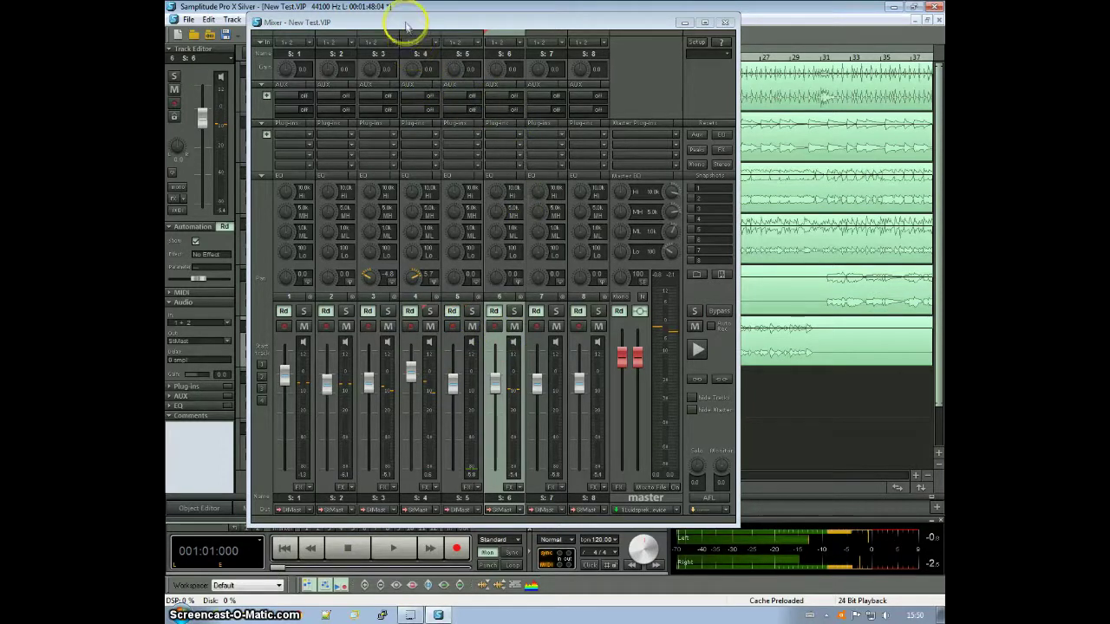
left_click_drag(409, 21, 400, 30)
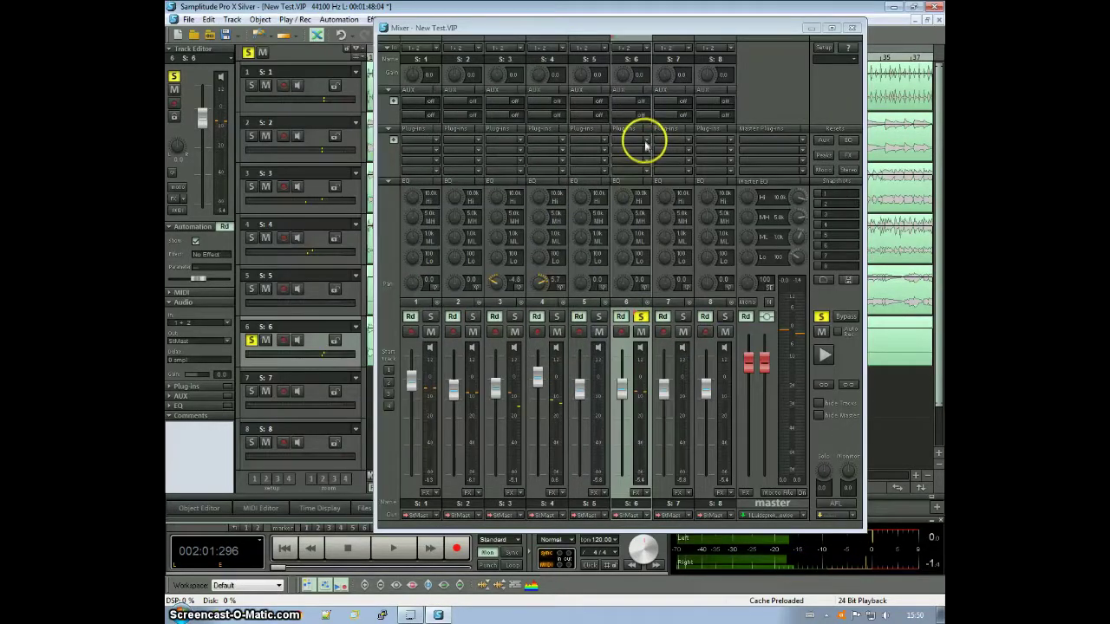
left_click(645, 145)
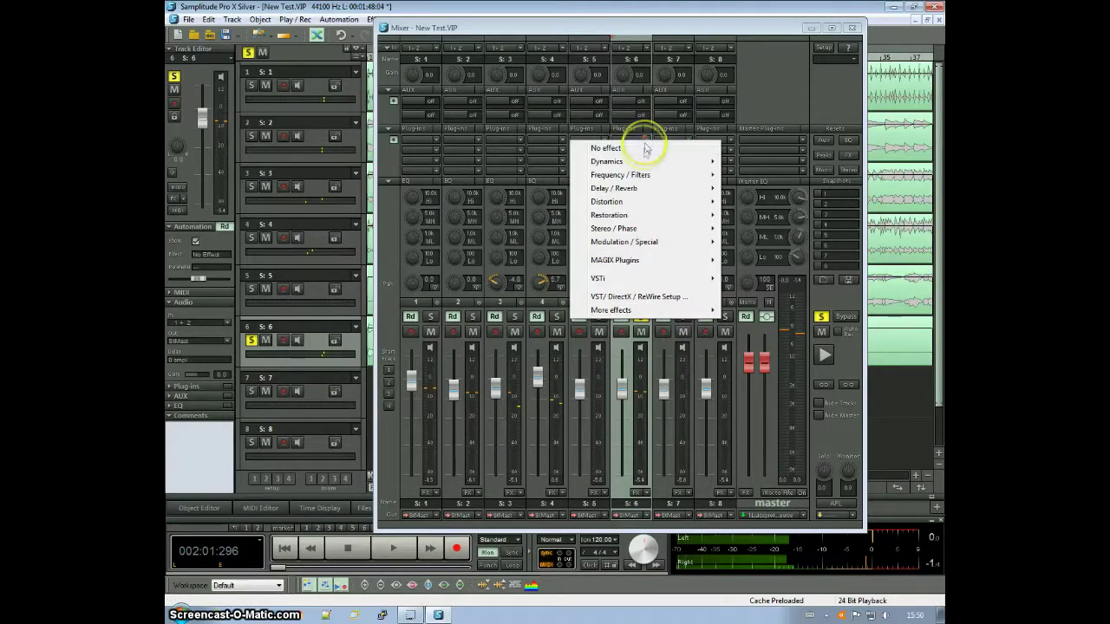
- Insert eFX_DeEsser in track 6's first slot with the Male Vox preset and close it
mouse_move(627, 188)
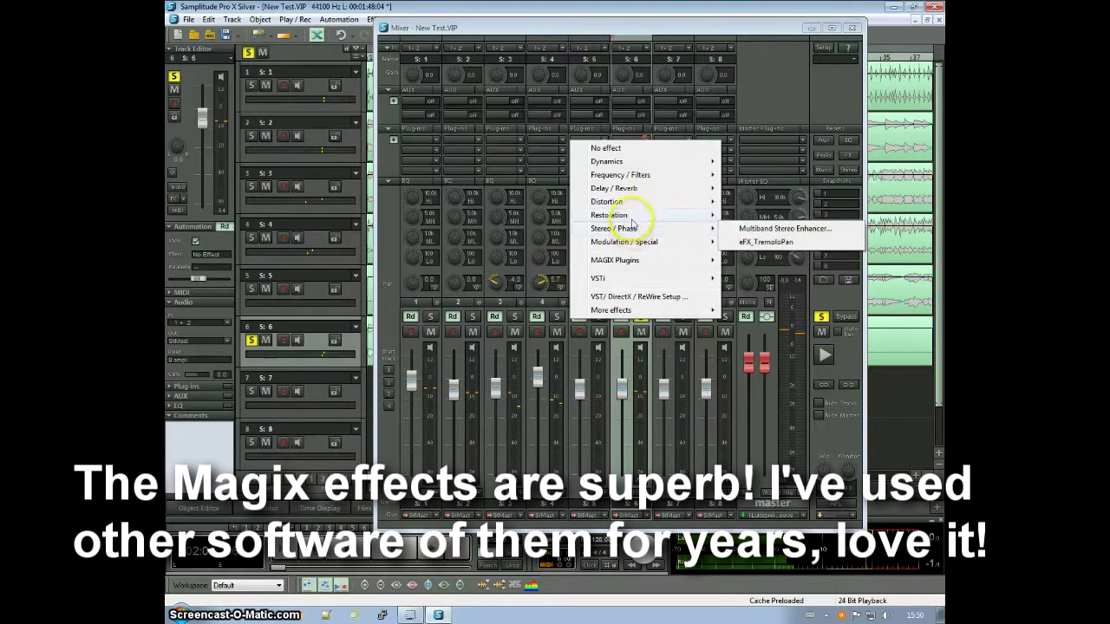
left_click(751, 216)
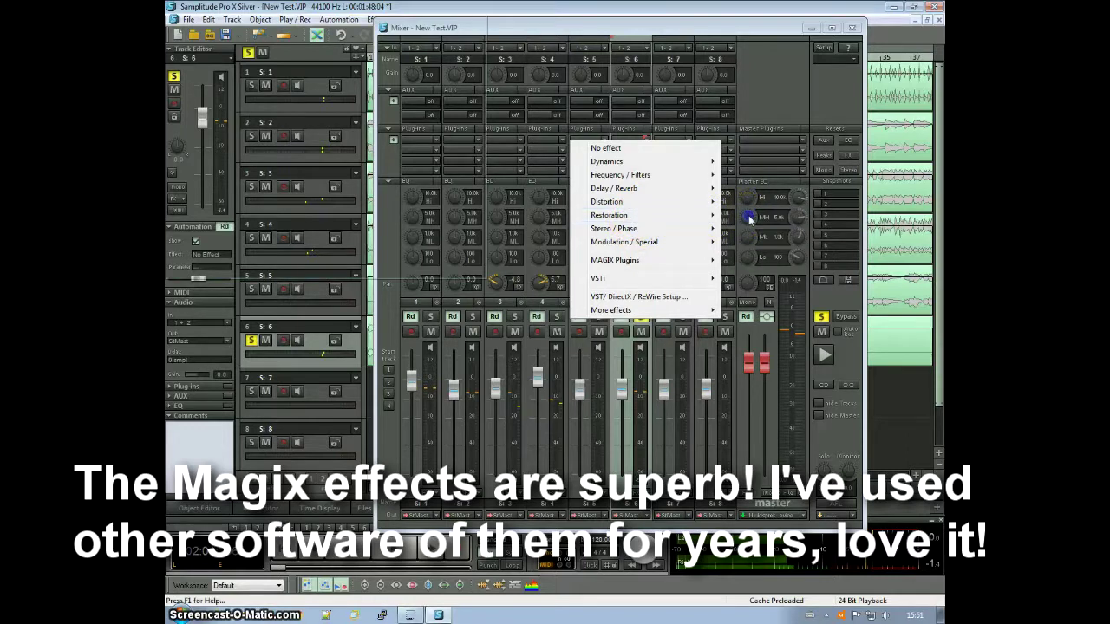
left_click_drag(322, 12, 518, 103)
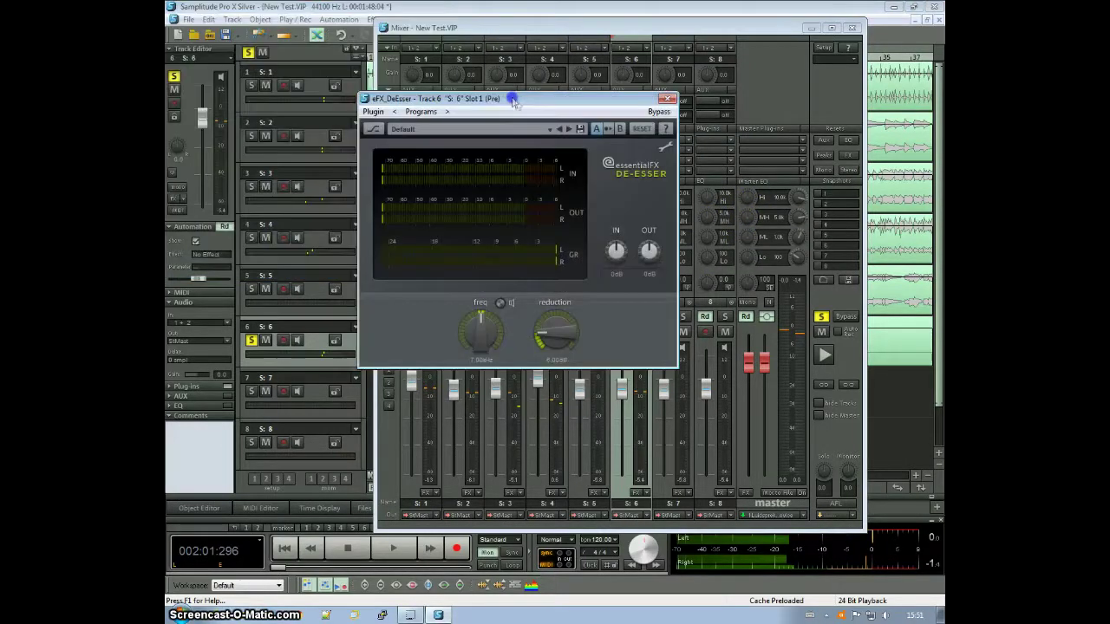
left_click(543, 131)
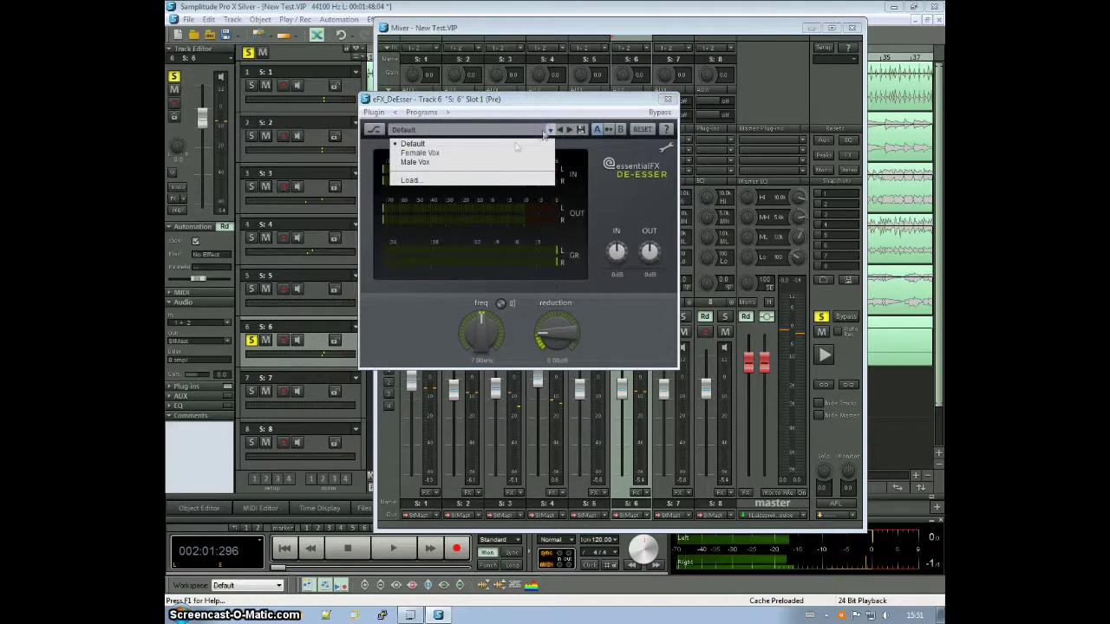
left_click(438, 161)
left_click_drag(527, 99, 483, 140)
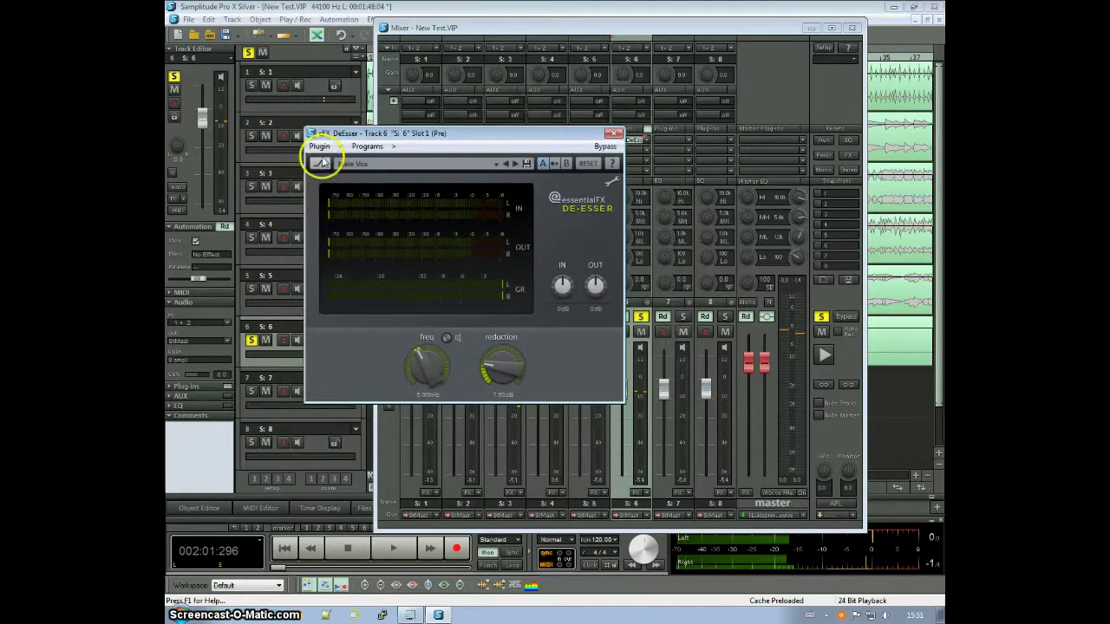
left_click(613, 134)
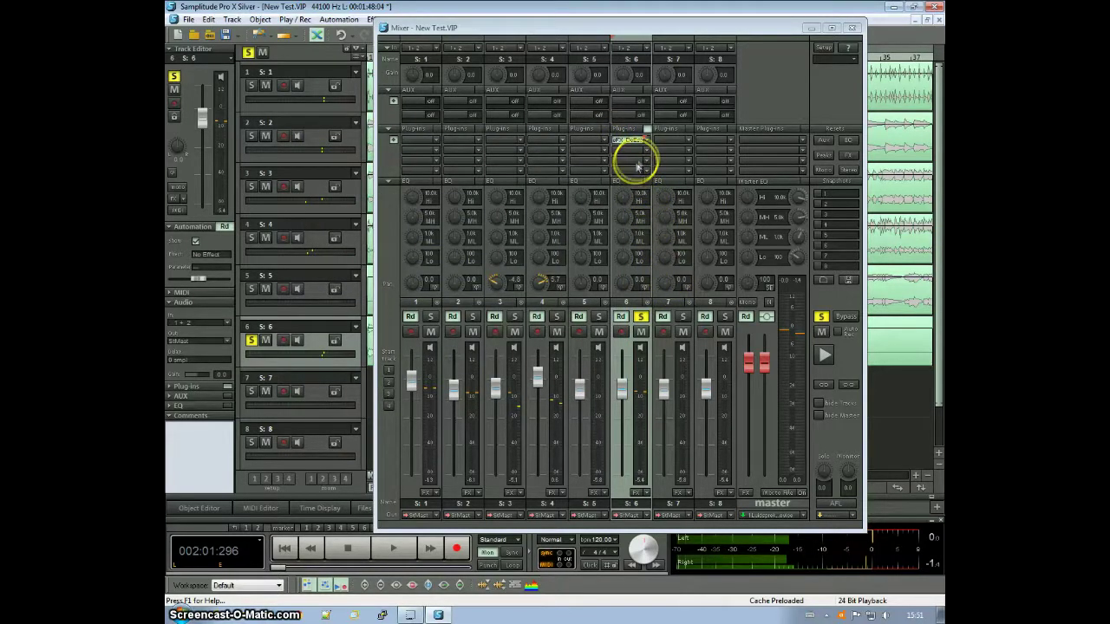
- Add eFX_Reverb in track 6's second slot using the Intimate Room preset
left_click(645, 154)
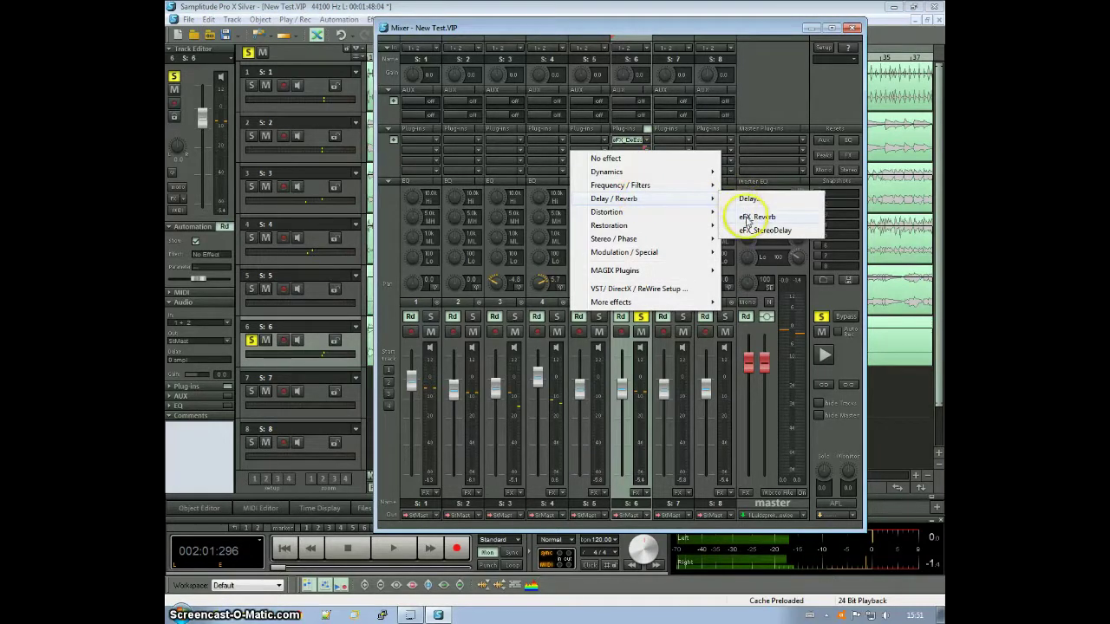
left_click(747, 218)
left_click(317, 47)
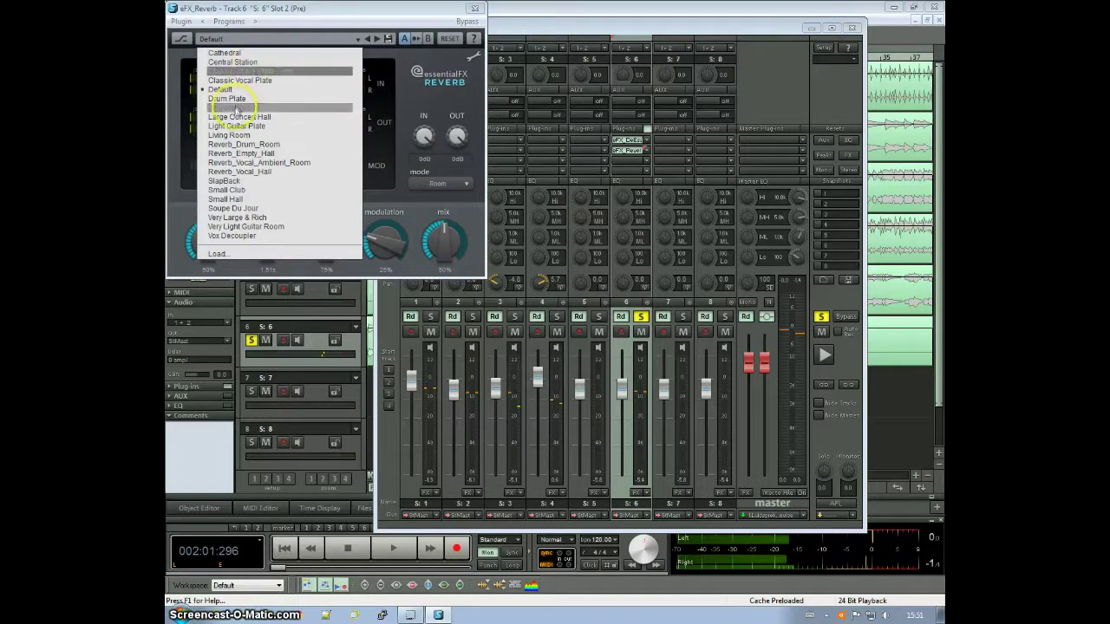
left_click(233, 108)
left_click_drag(288, 11, 469, 115)
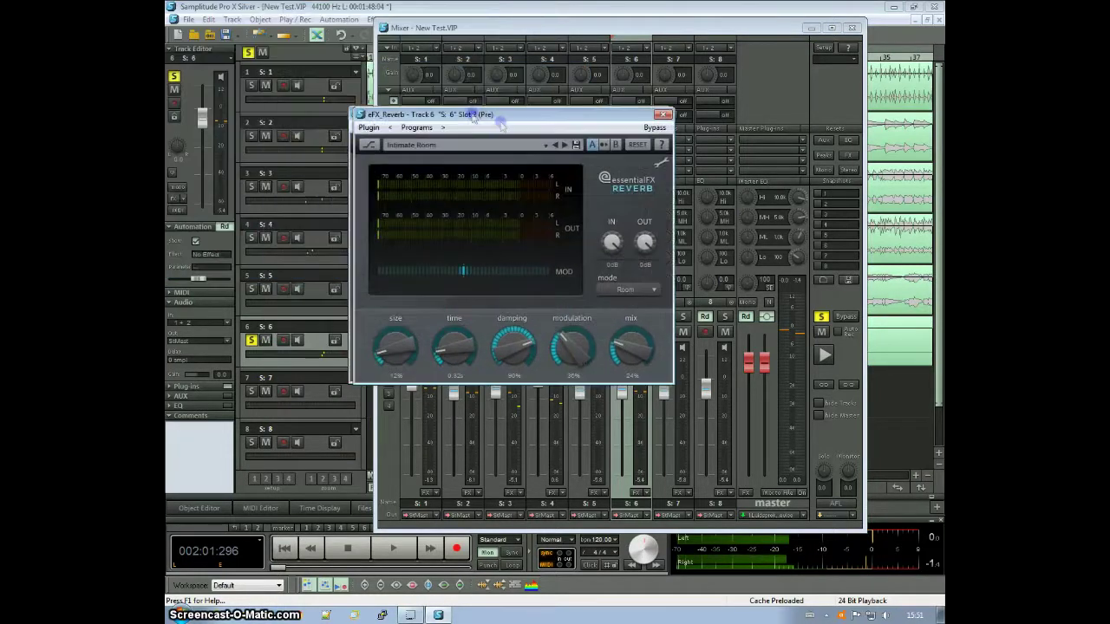
left_click(693, 124)
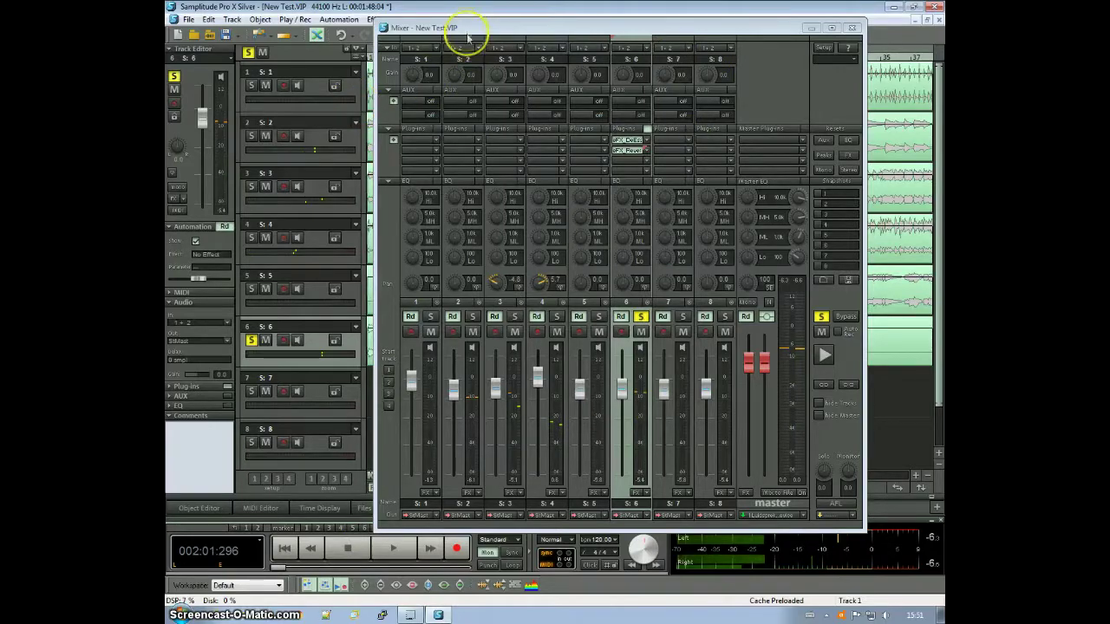
- Solo track 3 instead of track 6 and start playback
left_click_drag(463, 29, 445, 52)
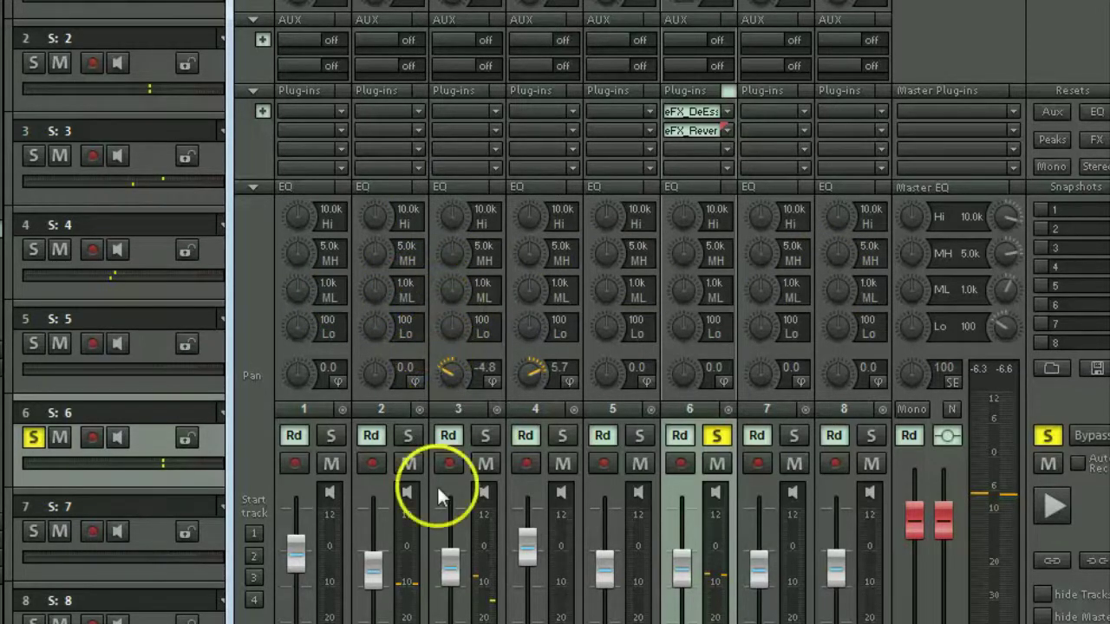
left_click(485, 435)
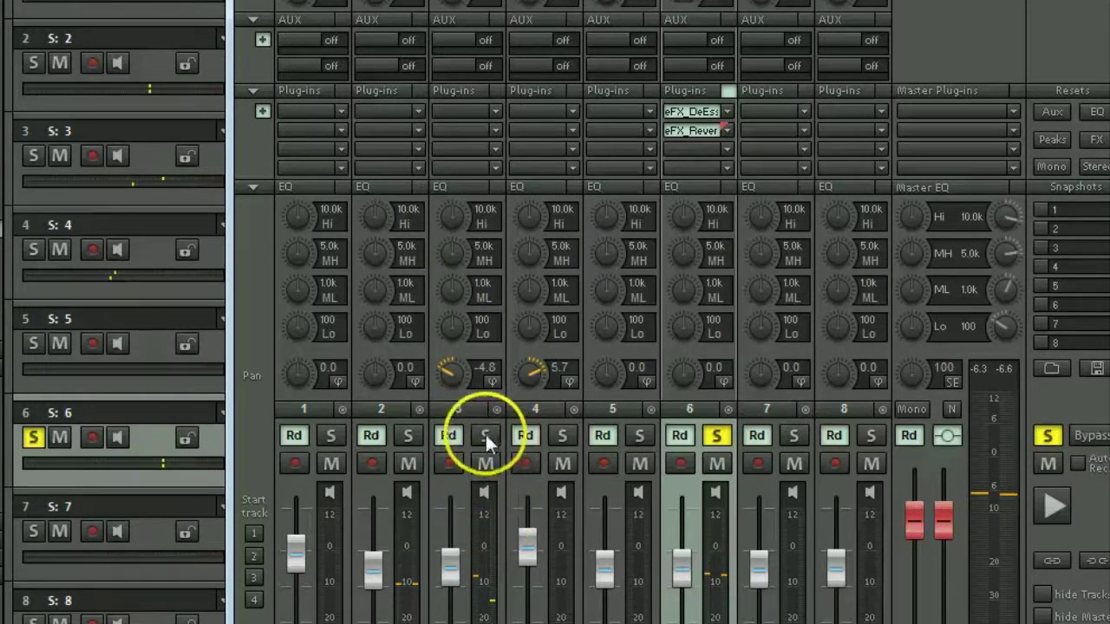
left_click(716, 435)
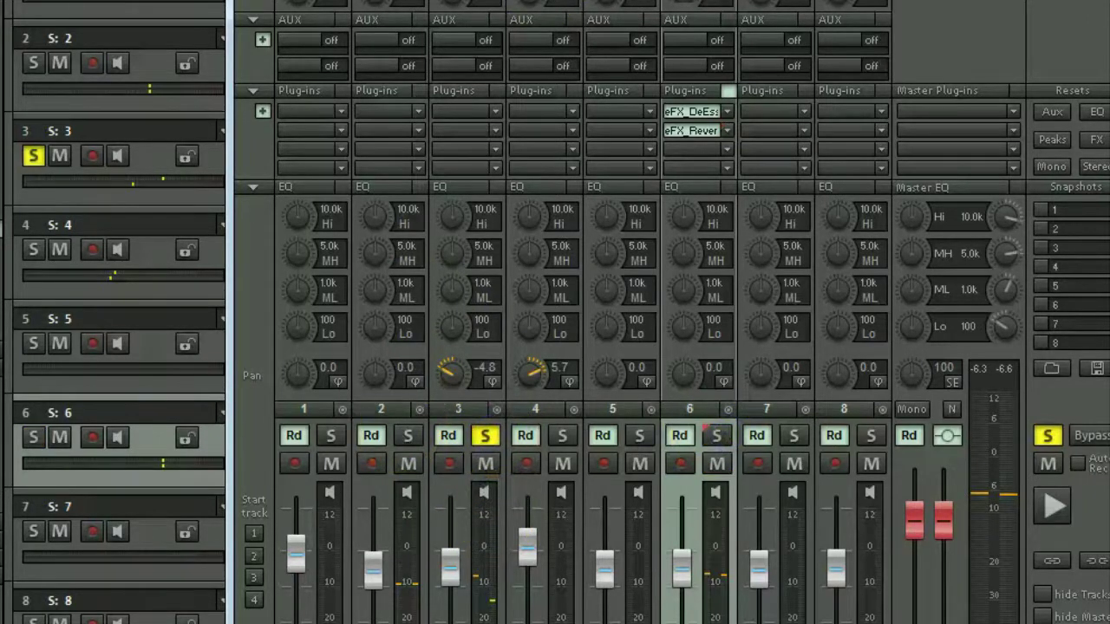
scroll(668, 312, "down", 2)
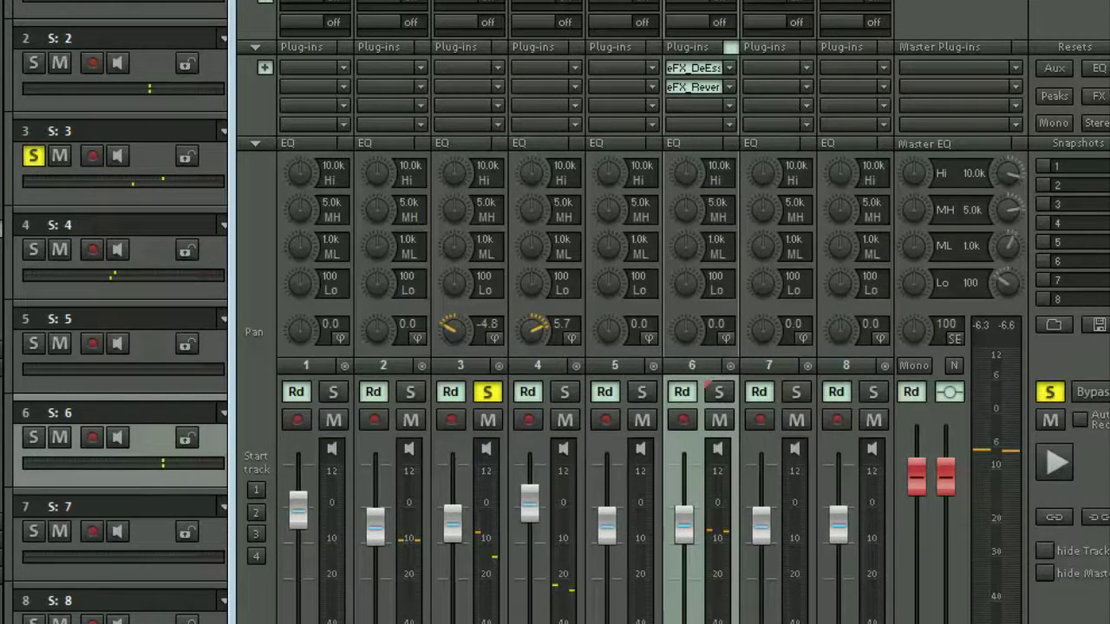
key("space")
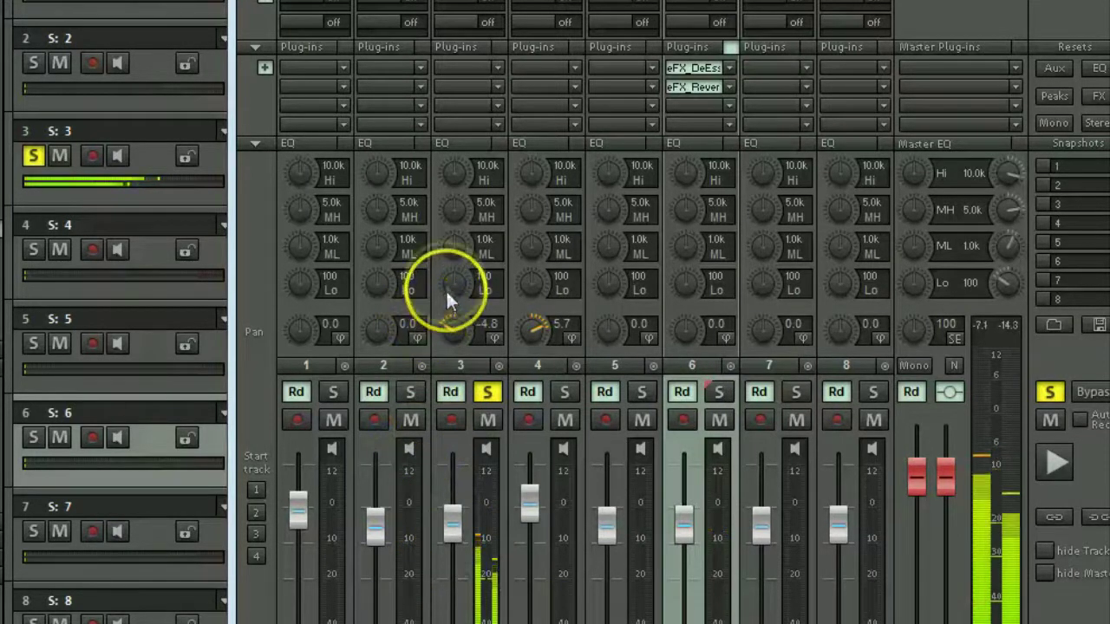
- Boost track 3's low EQ band to about 9.9 dB
left_click_drag(445, 289, 480, 227)
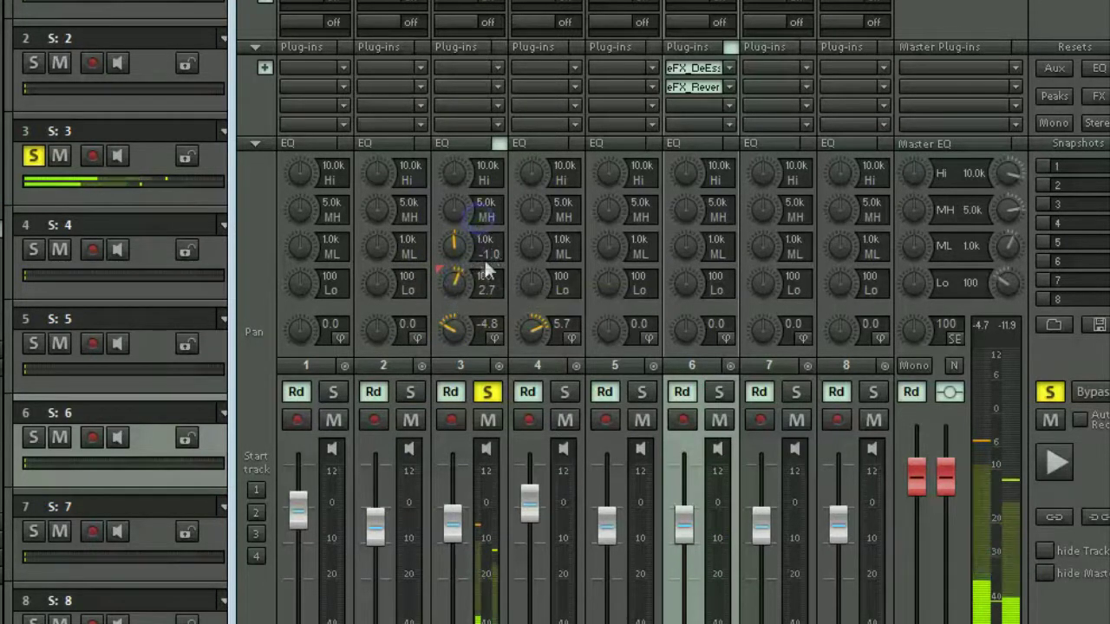
left_click(459, 275)
left_click_drag(458, 278, 456, 239)
- Set track 3's low-mid band to about 2.2 dB, stop playback, and raise track 4's low EQ
left_click(336, 340)
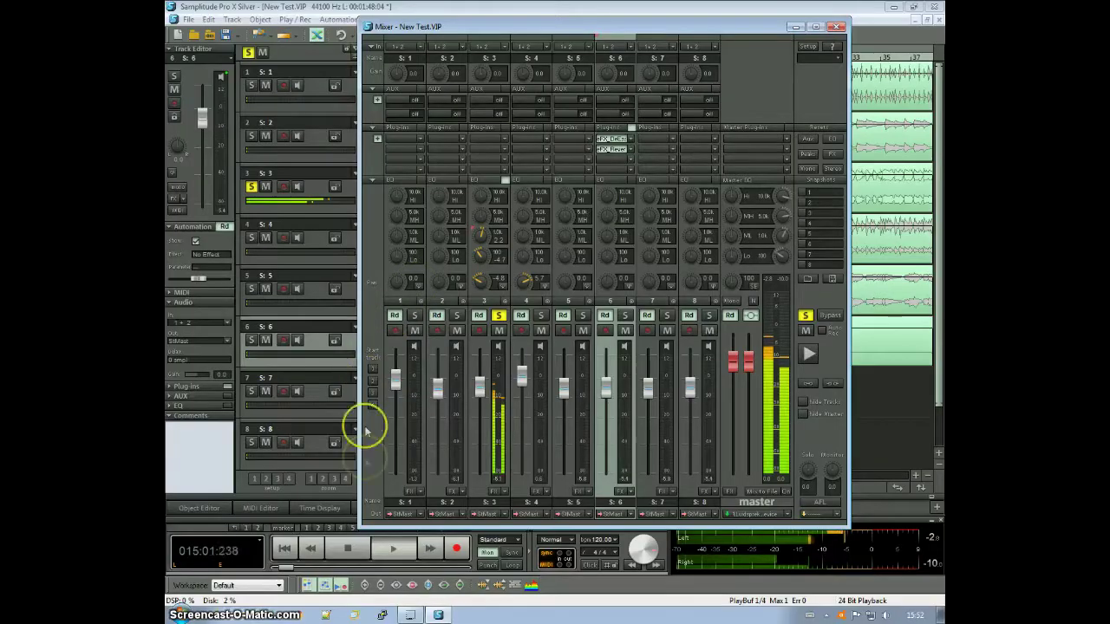
left_click(345, 546)
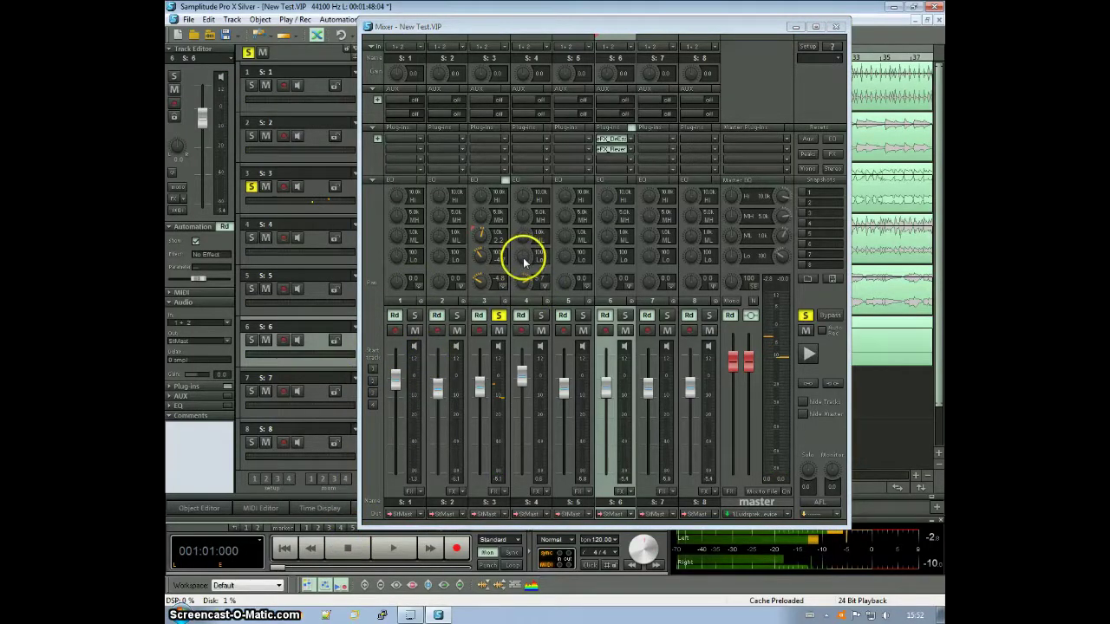
left_click_drag(524, 261, 520, 248)
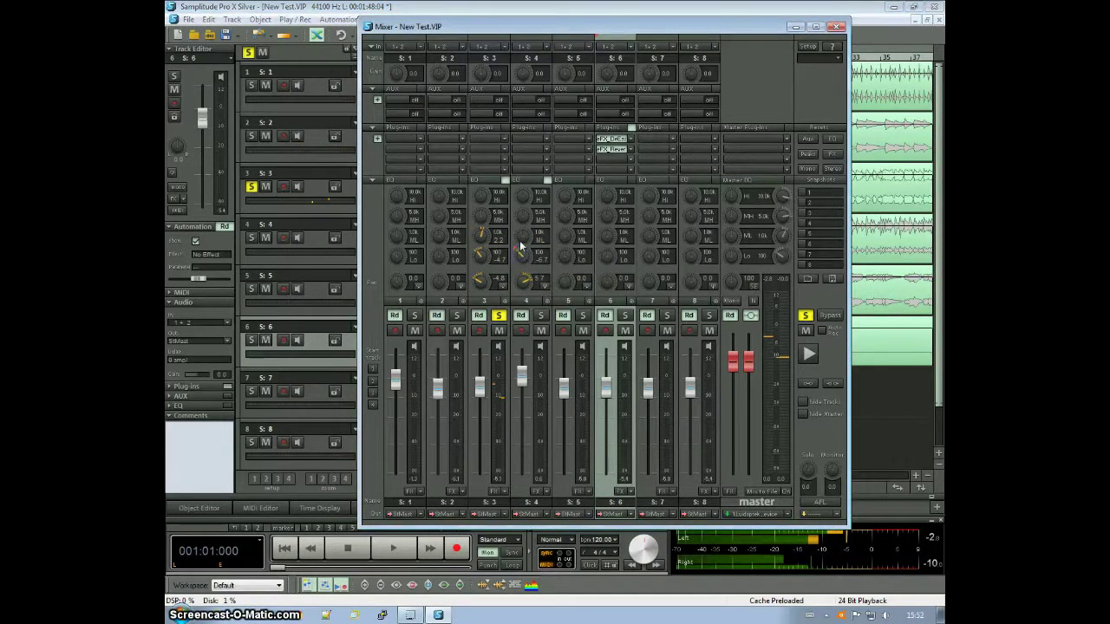
left_click(521, 373)
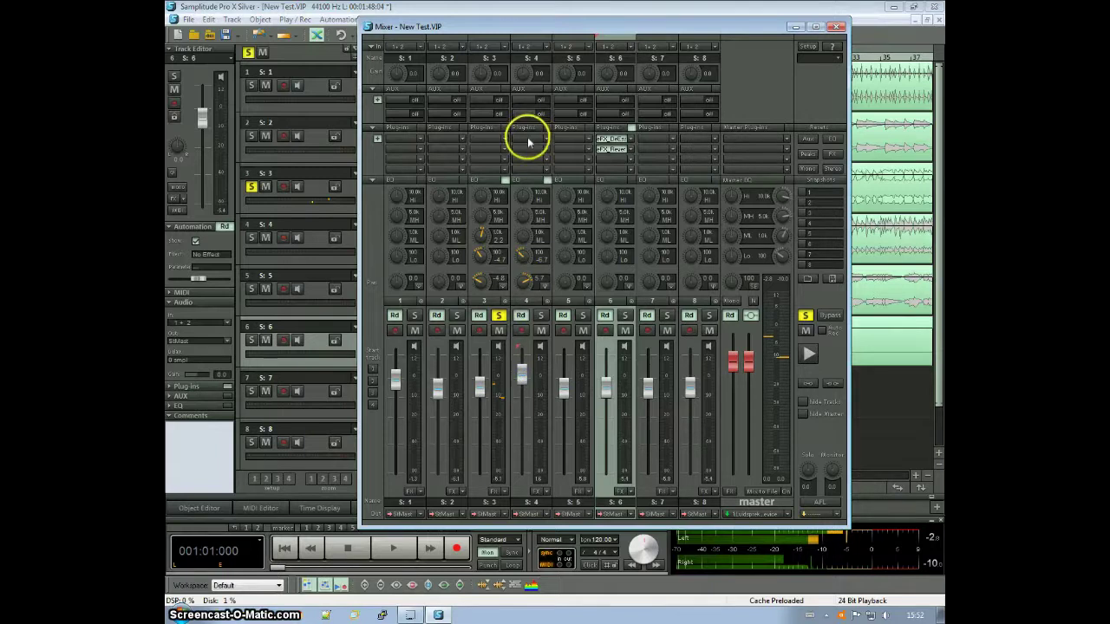
- Insert eFX_Compressor on track 4 with the Compressor_Acoustic_Guitar preset
left_click(527, 141)
mouse_move(556, 163)
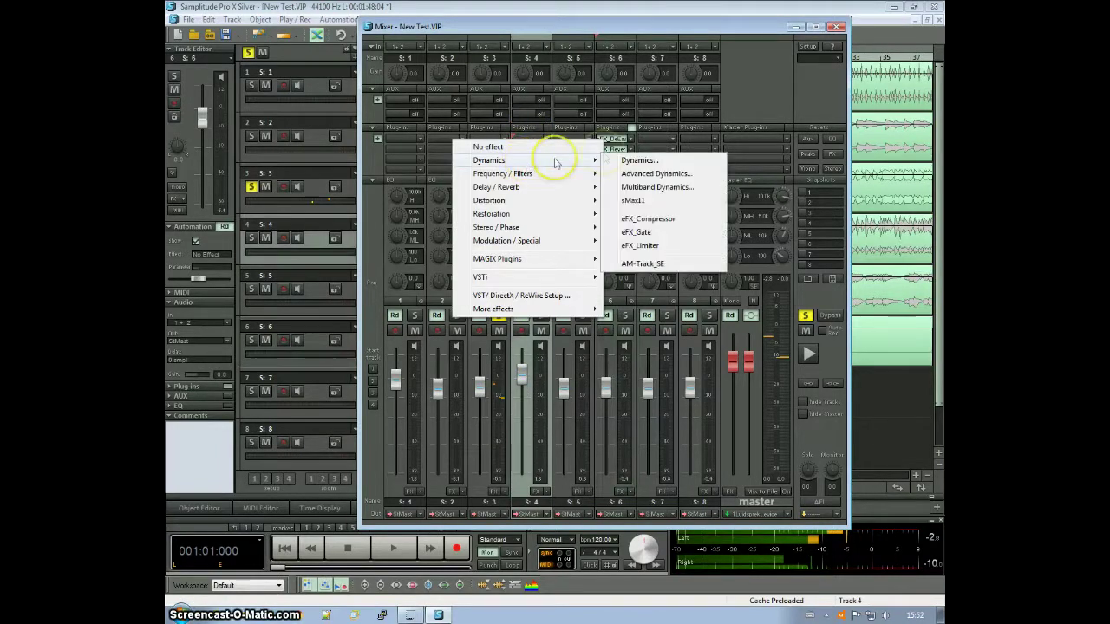
left_click(627, 220)
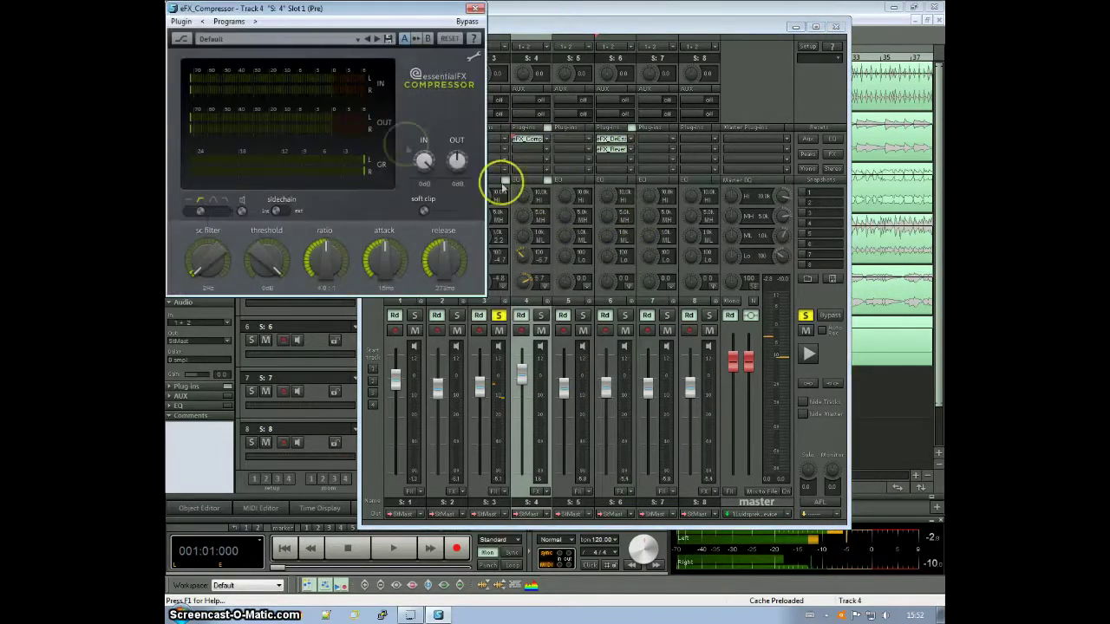
left_click(355, 39)
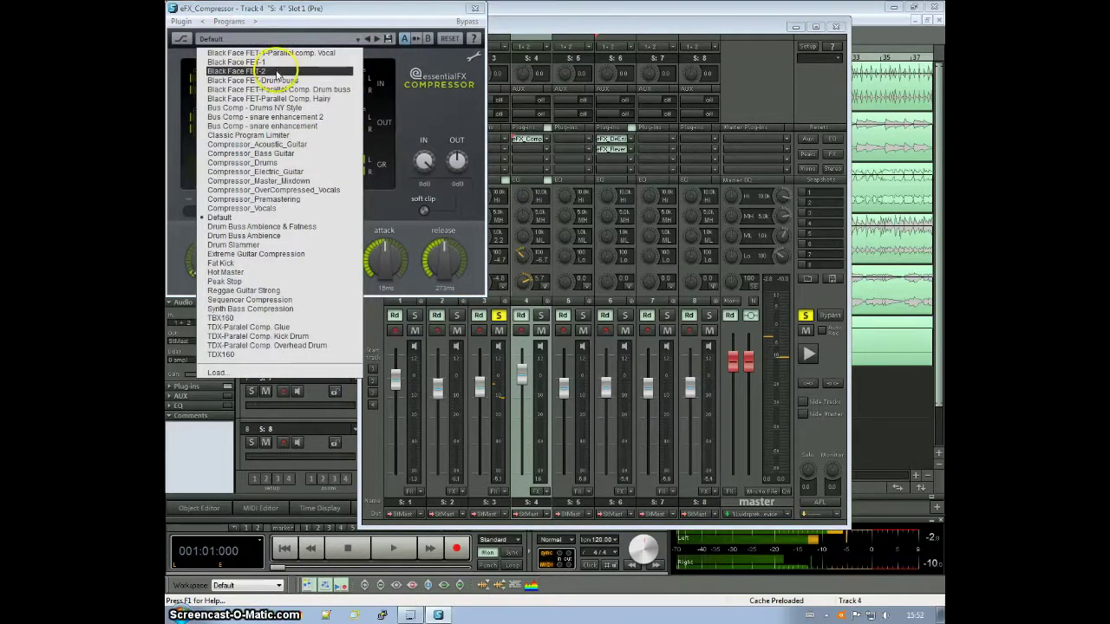
left_click(271, 146)
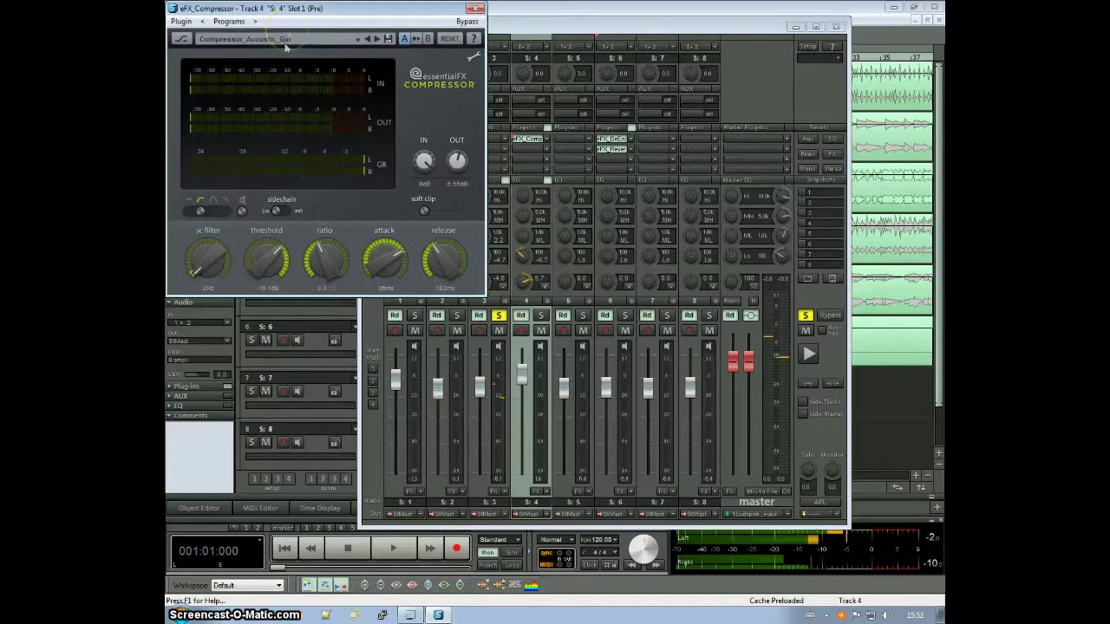
left_click_drag(285, 11, 387, 76)
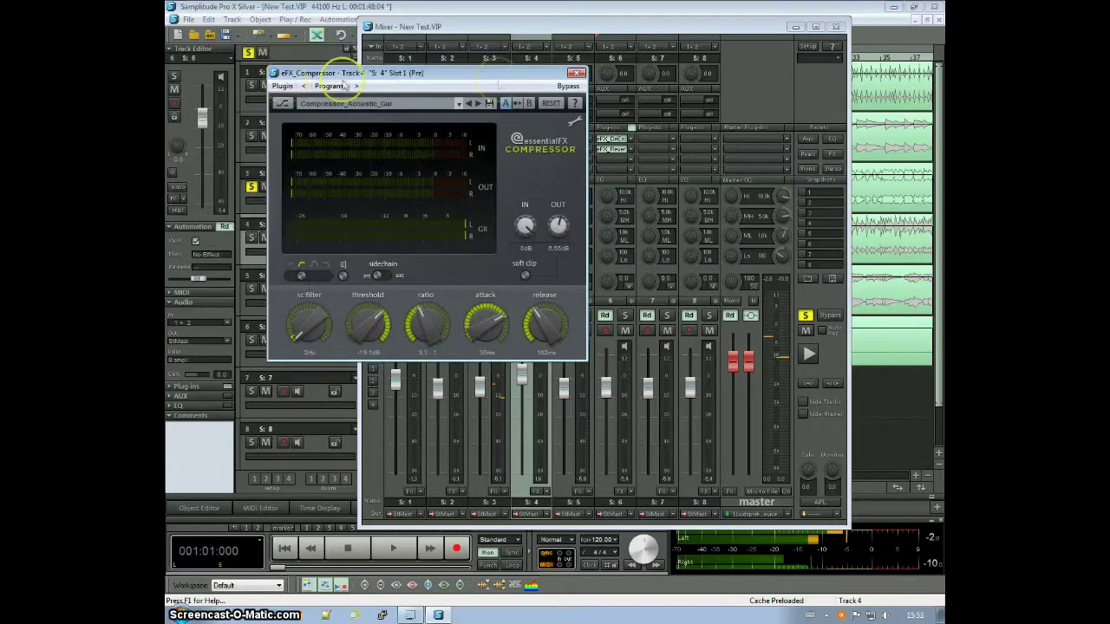
left_click(576, 73)
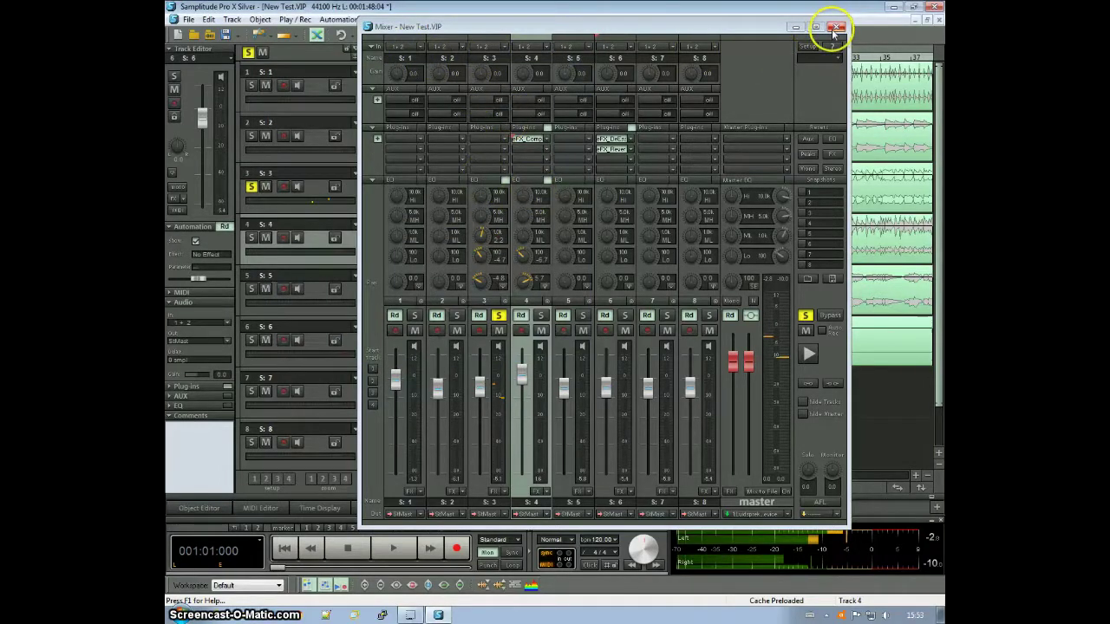
- Insert eFX_Limiter on the master bus with the Pop Maximizer +6dB (Transparent) preset
left_click(740, 148)
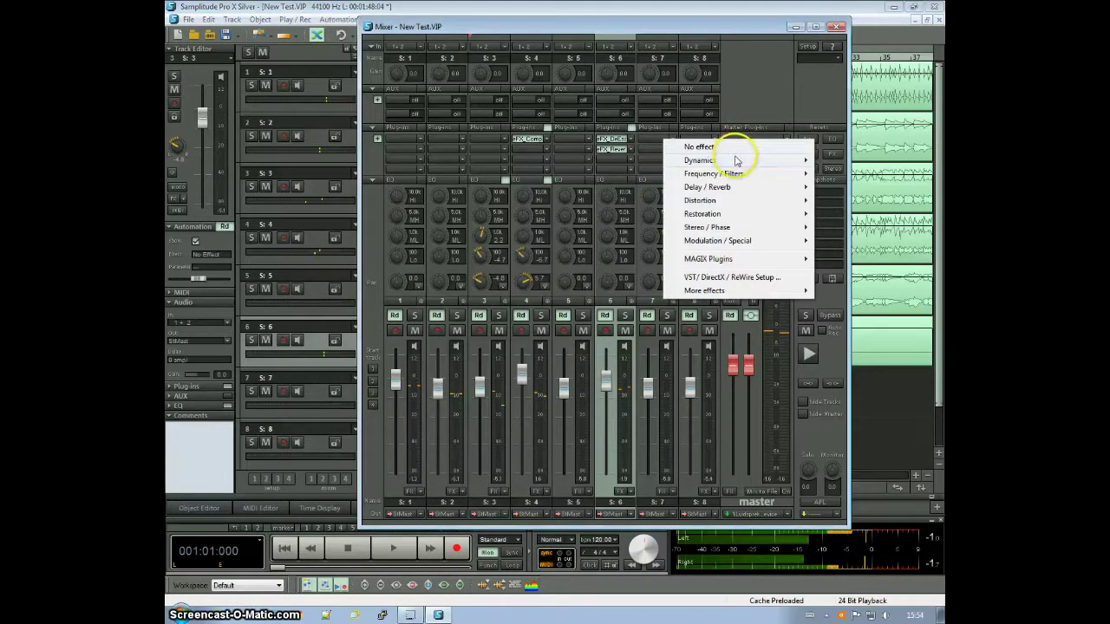
mouse_move(736, 161)
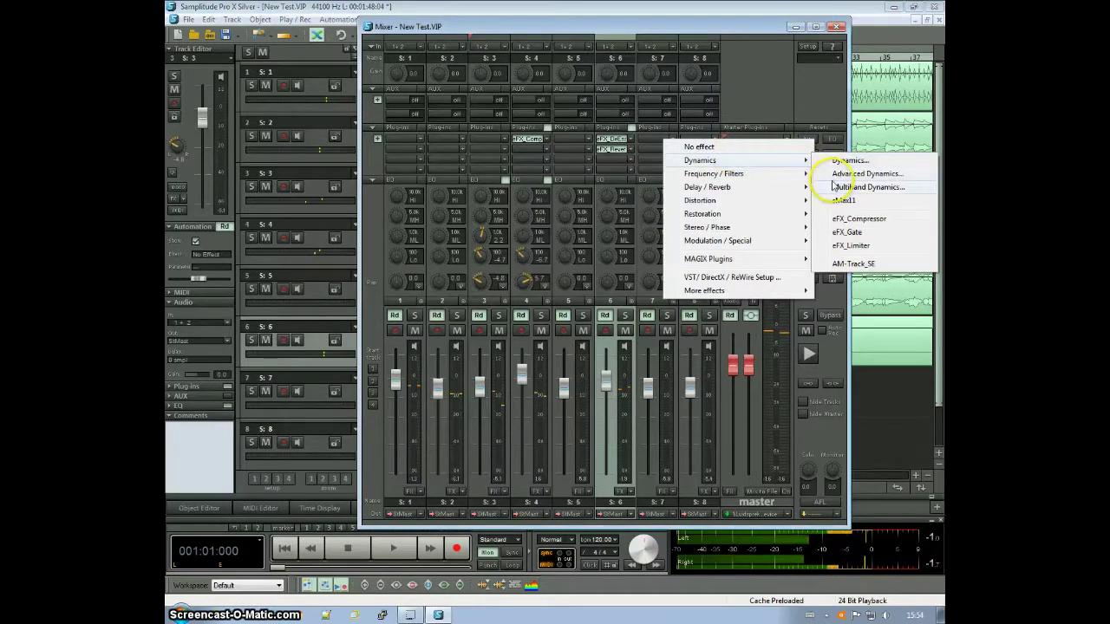
left_click(851, 246)
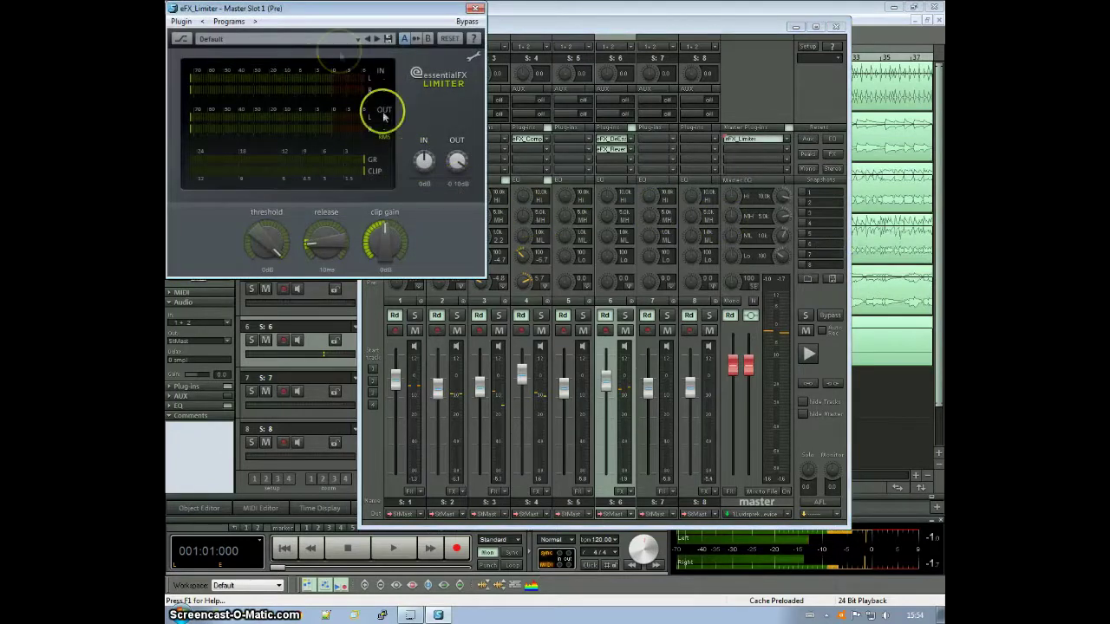
left_click_drag(339, 11, 396, 95)
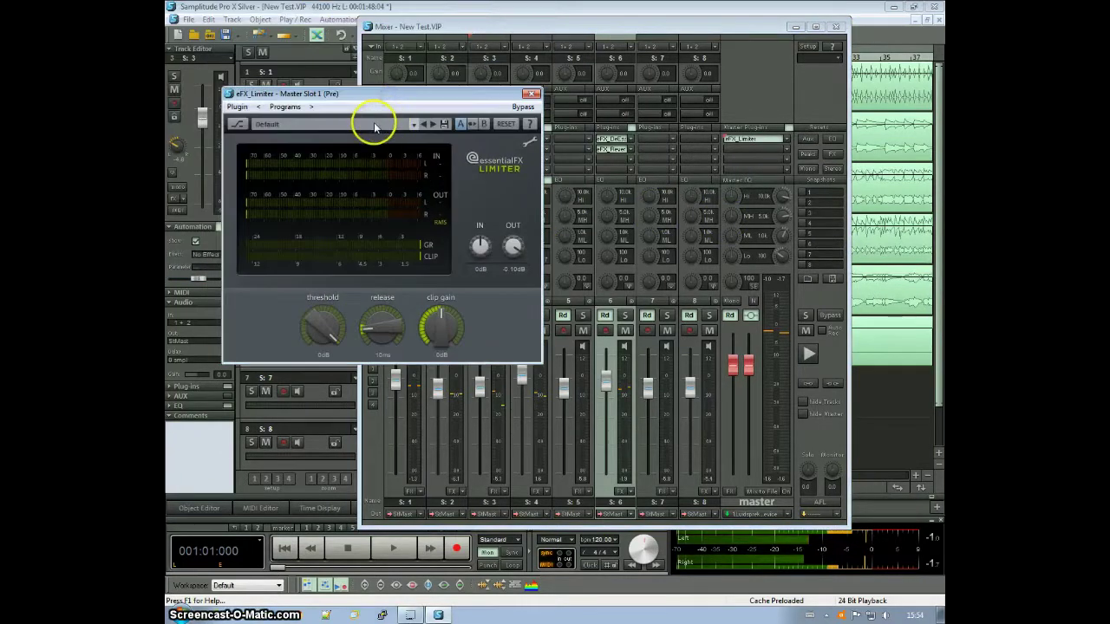
left_click(374, 125)
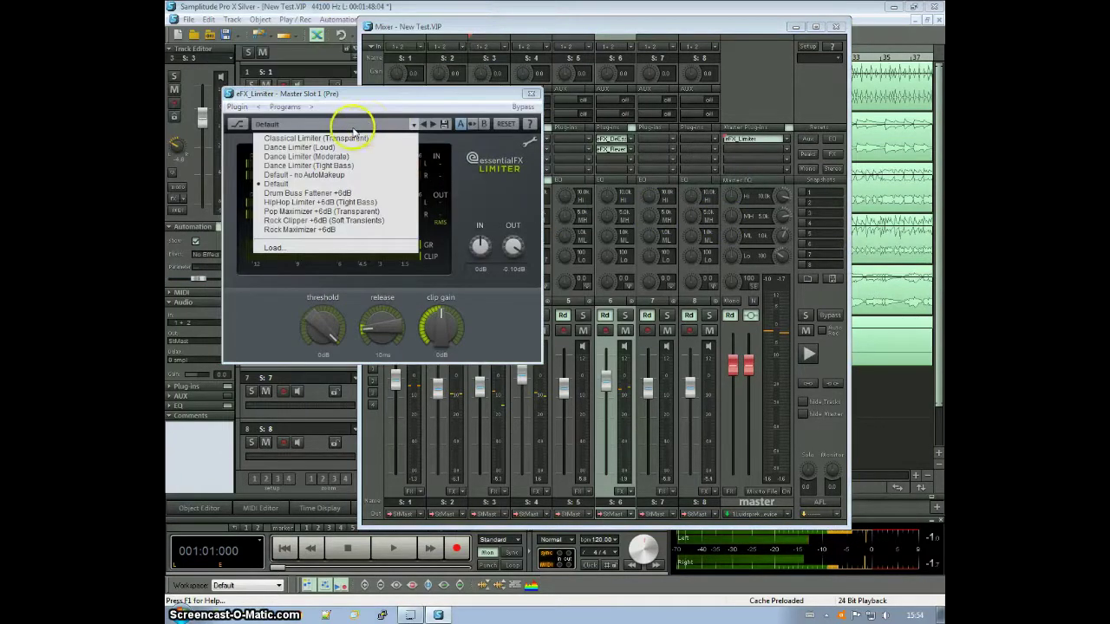
left_click(289, 215)
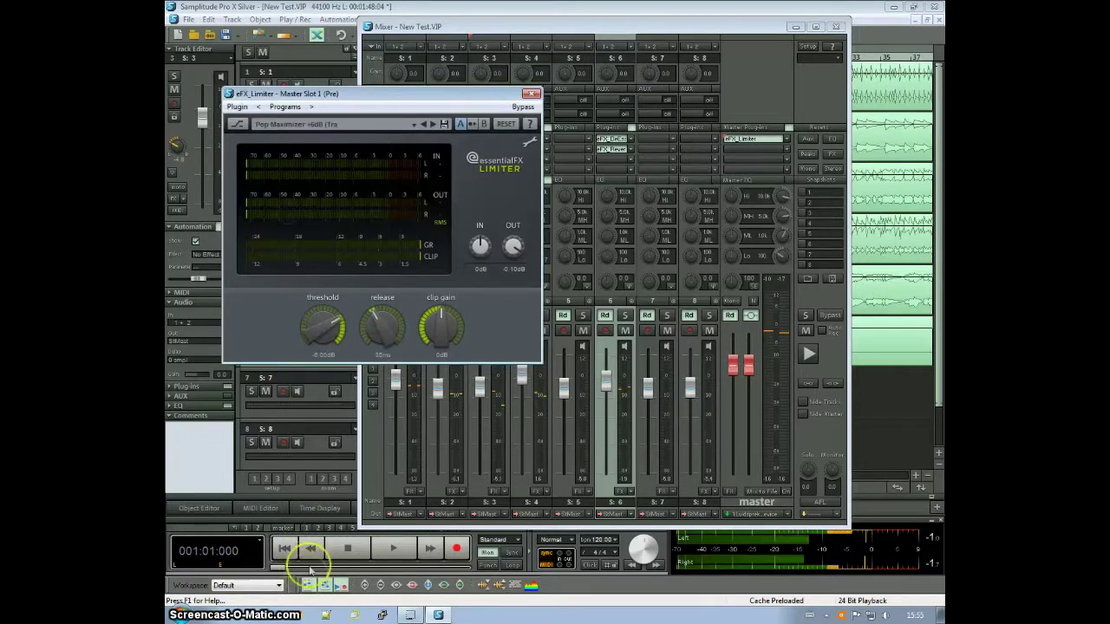
- Play the mix to hear the limiter, then stop and close the limiter window
left_click(284, 548)
left_click(393, 550)
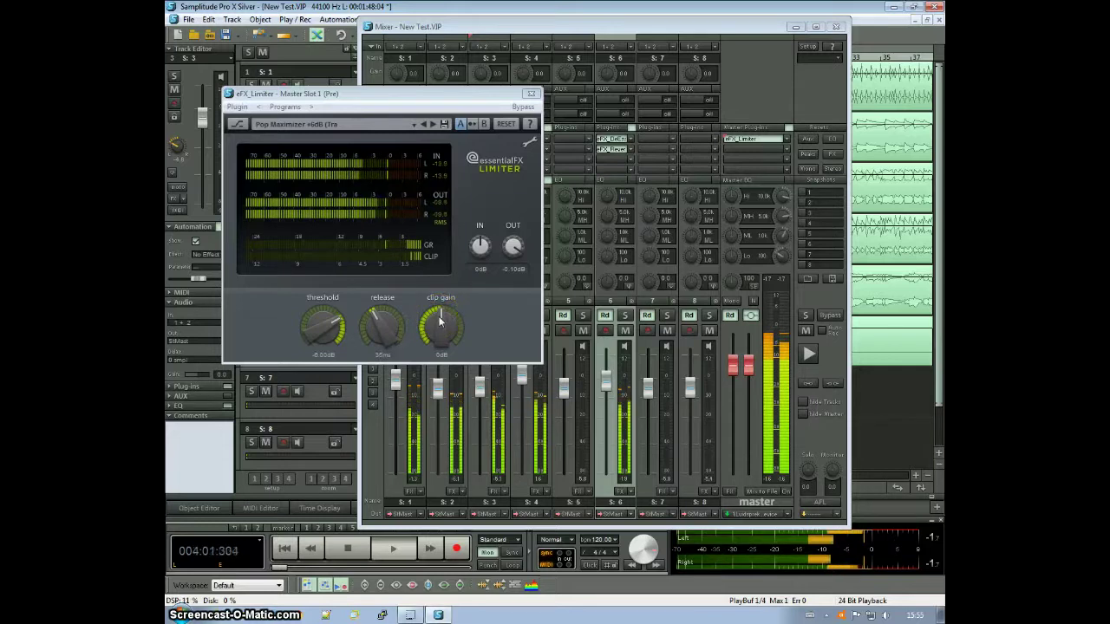
left_click(347, 548)
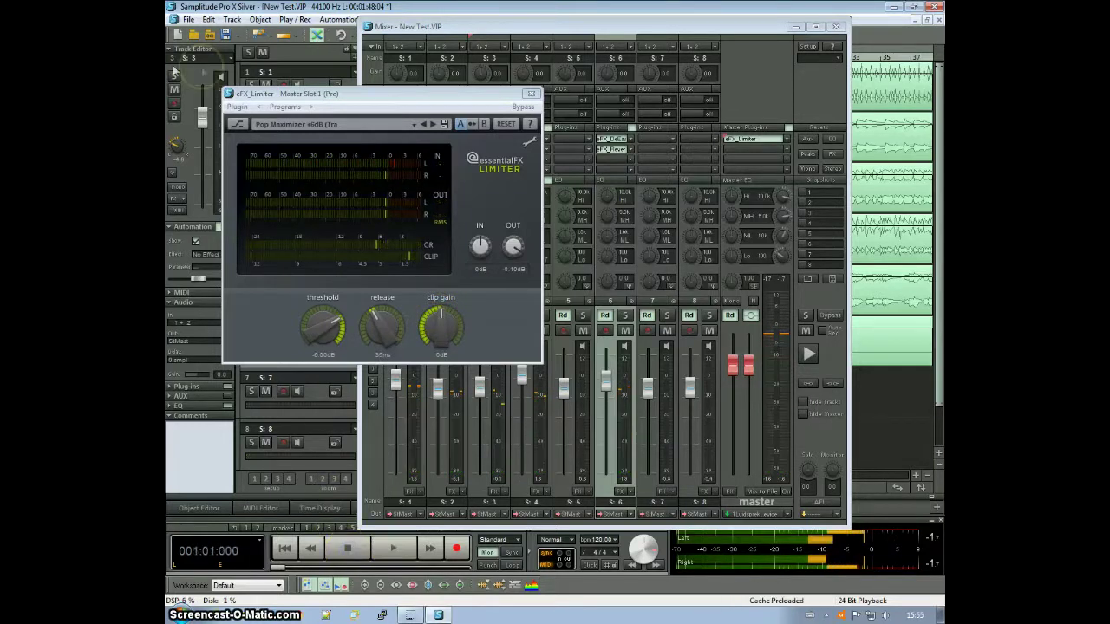
left_click(532, 94)
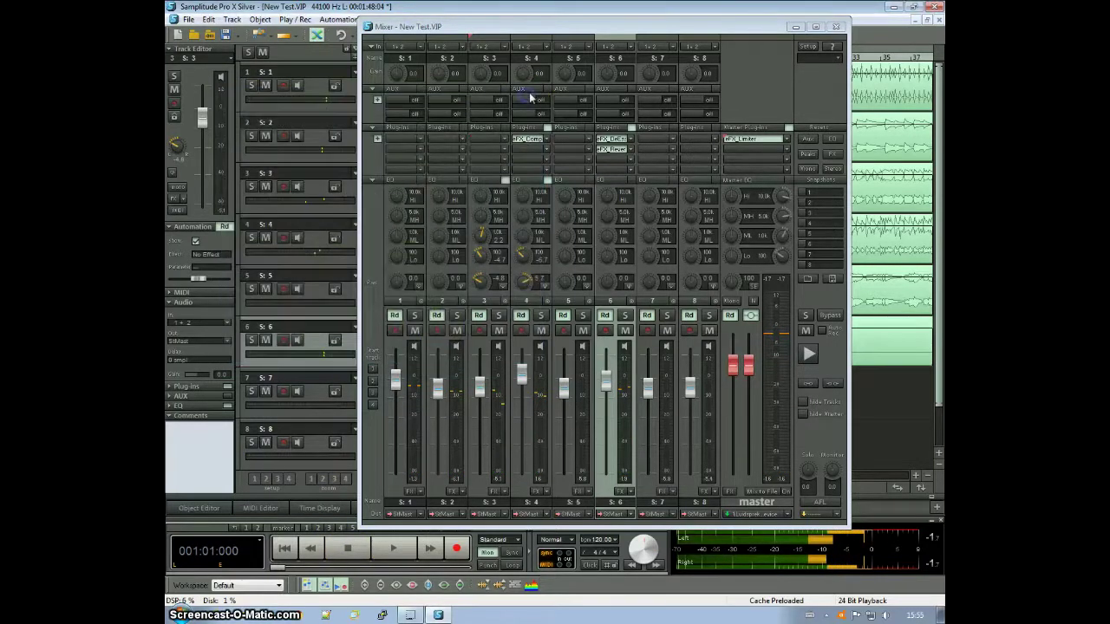
- Close the Mixer to return to New Test's arrangement with tracks 1–6
left_click(814, 28)
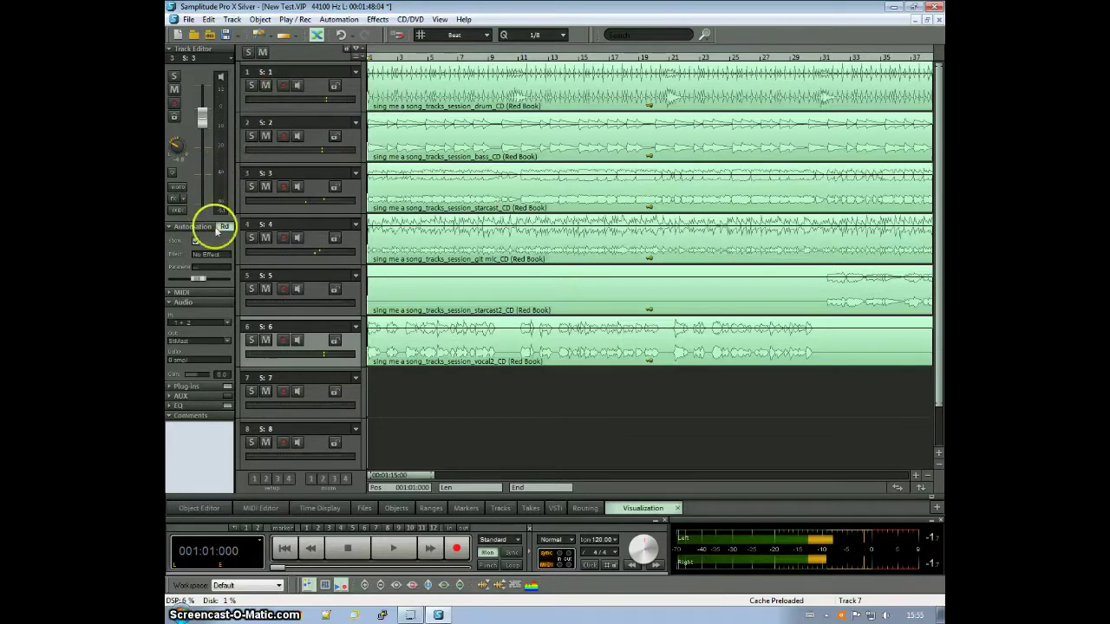
- Choose File > Export > FLAC to bring up the Export Sample dialog for New Test.flac
left_click(188, 20)
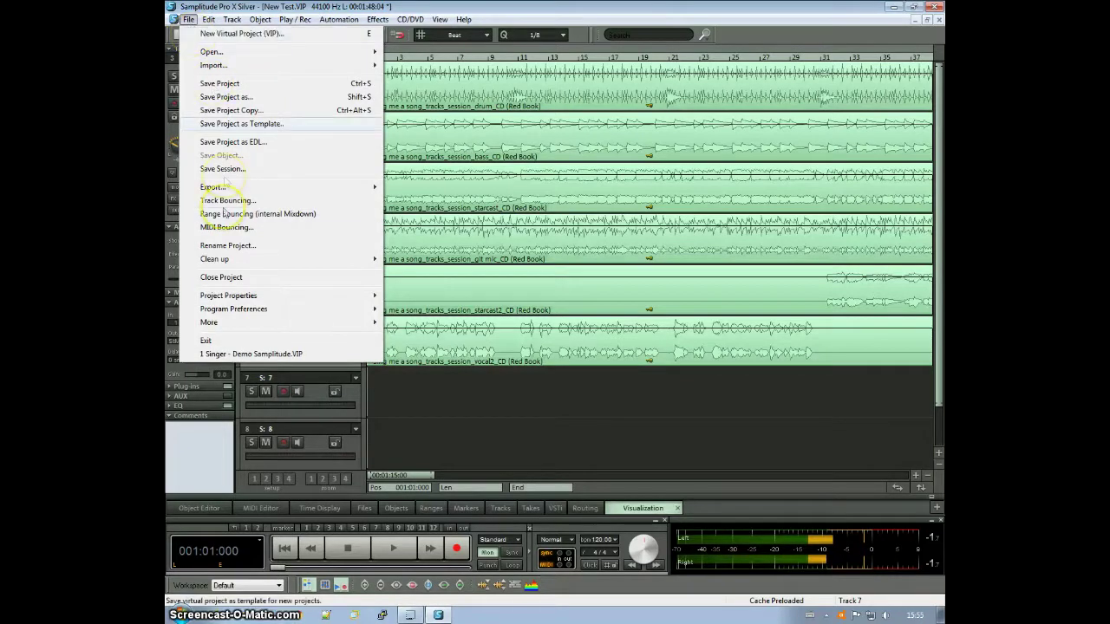
mouse_move(236, 189)
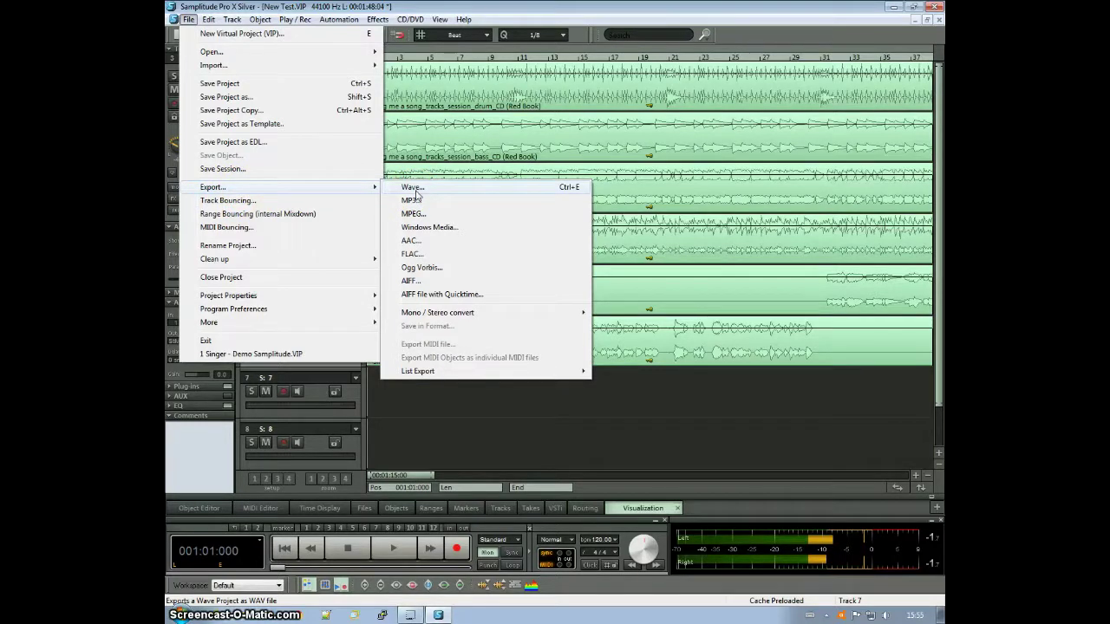
left_click(417, 201)
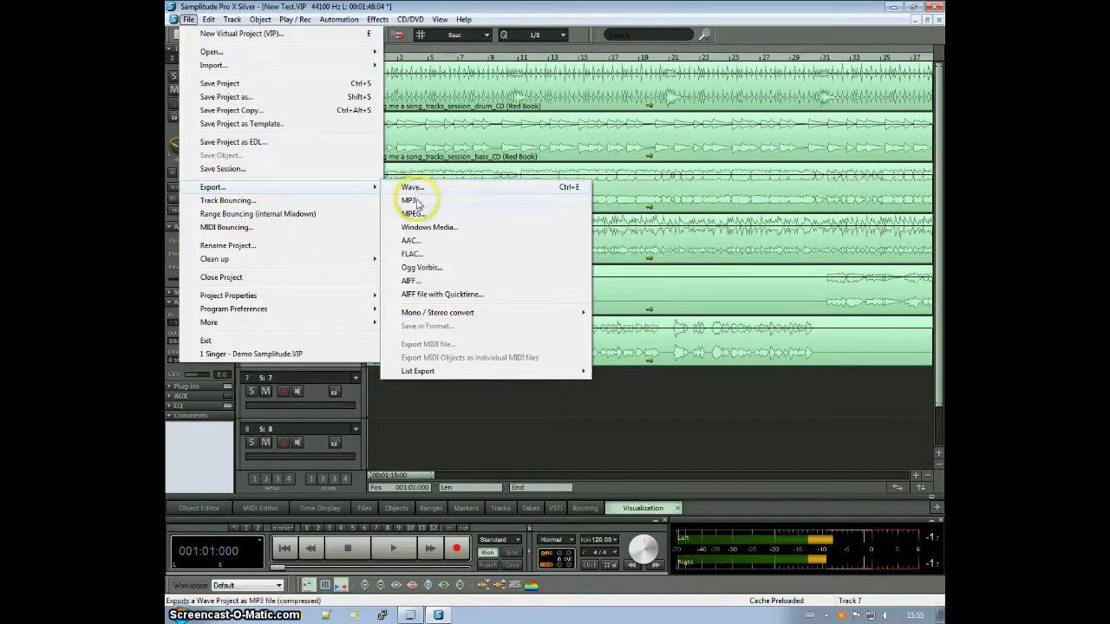
left_click(413, 254)
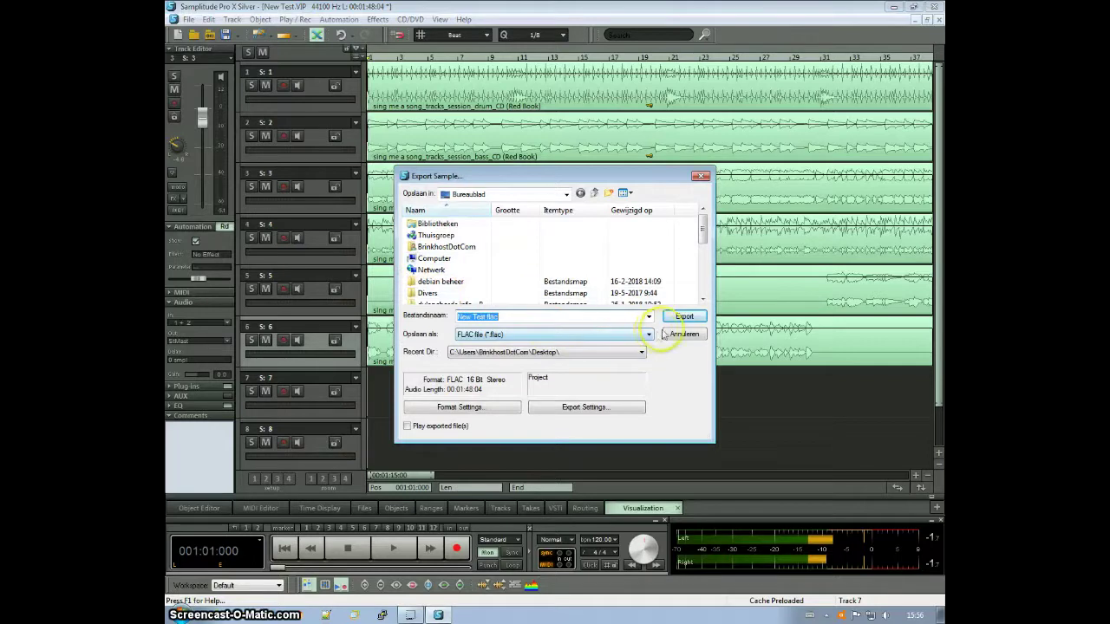
- Start exporting New Test.flac to the Desktop and let the progress run
left_click(682, 317)
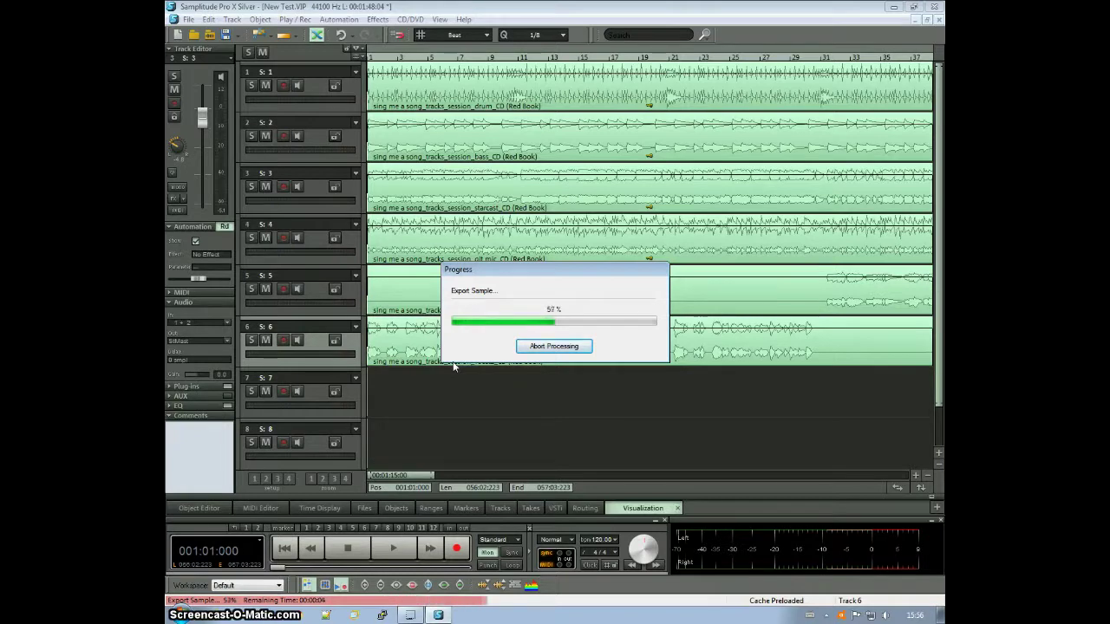
left_click(452, 392)
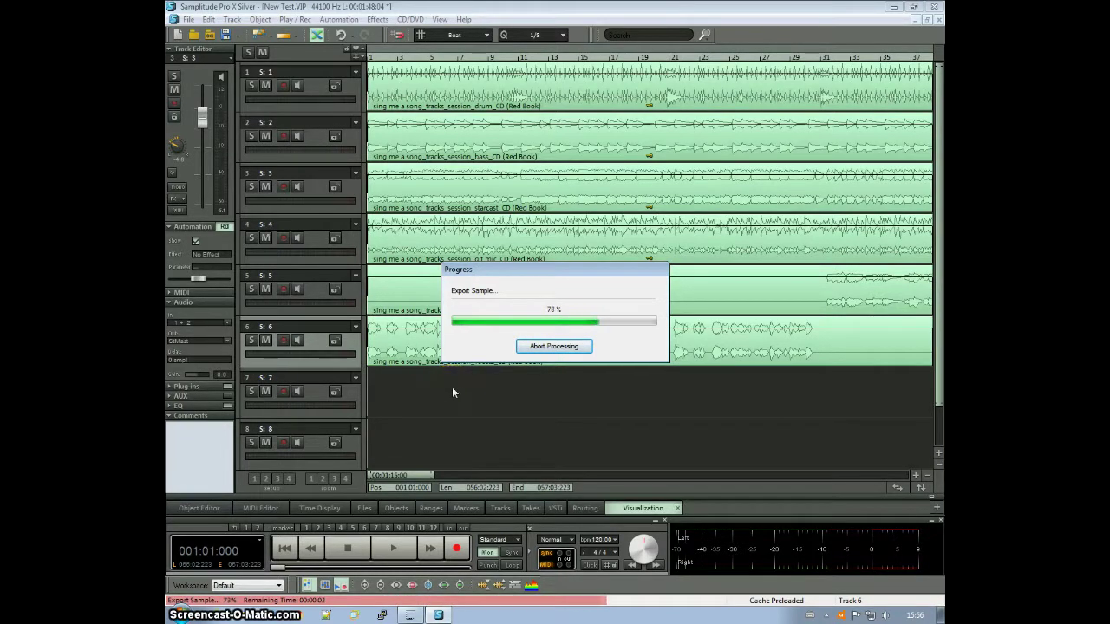